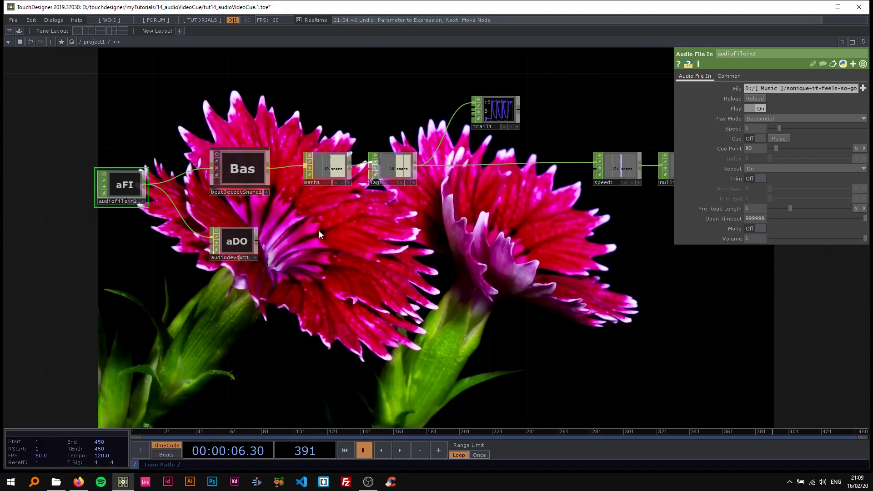
Examine the existing operator chain from the audio file input through the snare beat detector to the movie file input.
scroll(243, 173, up, 3)
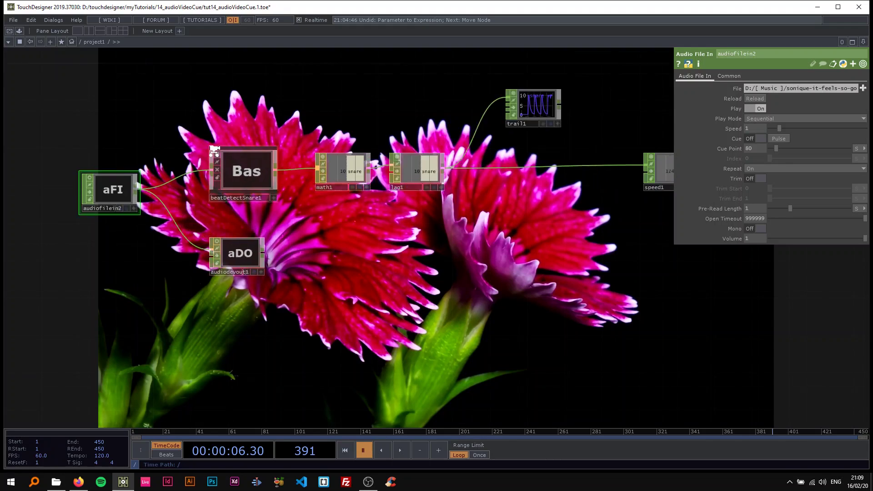
mouse_move(253, 171)
mouse_down()
mouse_move(265, 181)
mouse_move(253, 167)
mouse_up()
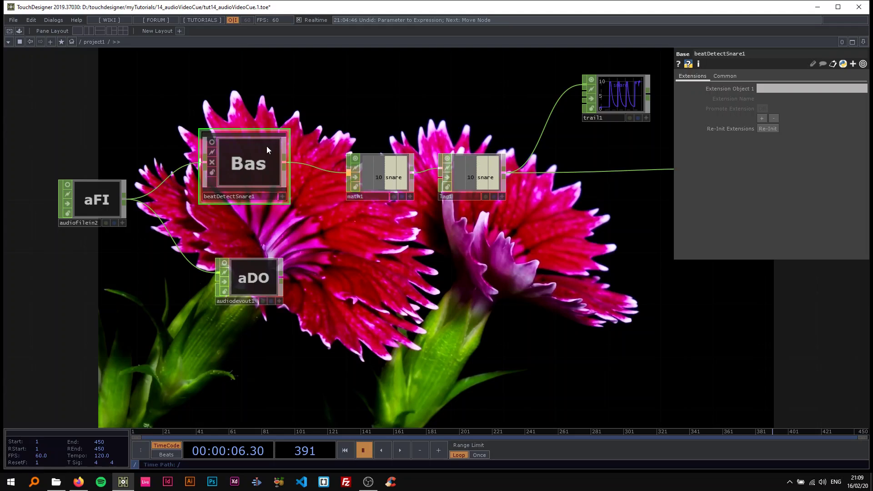
scroll(231, 217, down, 2)
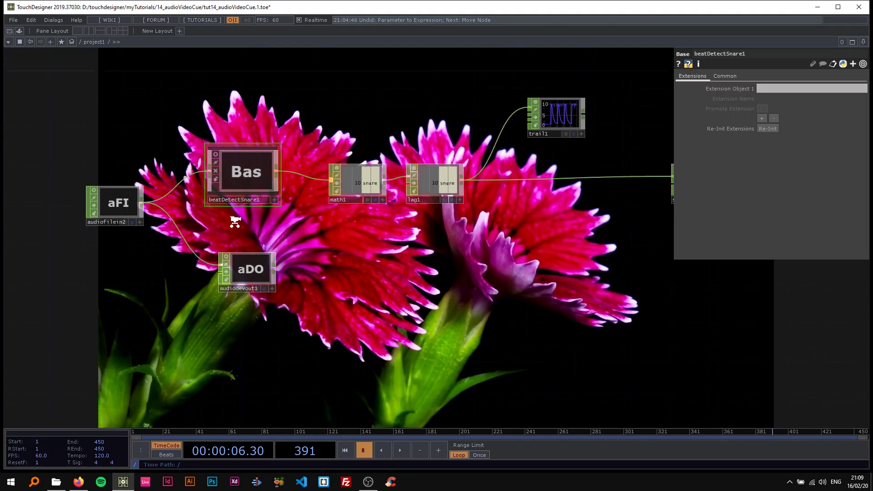
scroll(233, 219, up, 4)
scroll(225, 204, down, 3)
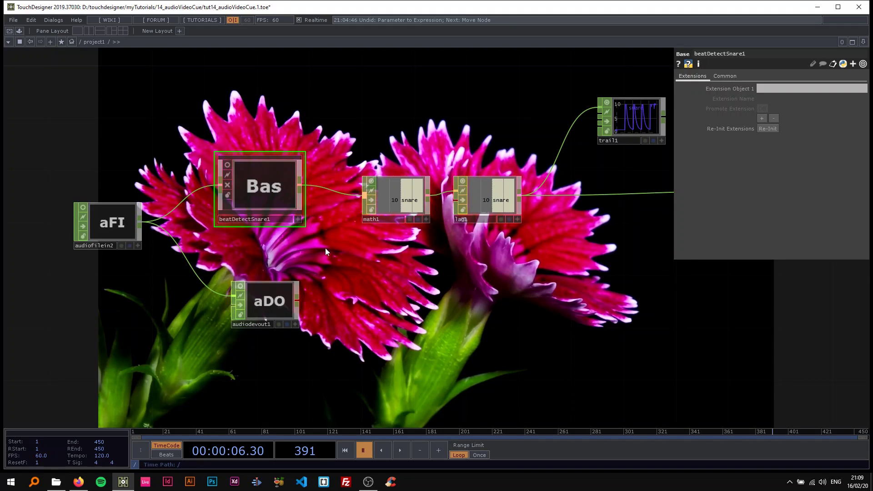
scroll(230, 254, down, 3)
drag(480, 323, 349, 330)
drag(396, 298, 334, 290)
scroll(334, 290, down, 3)
scroll(205, 283, up, 3)
drag(237, 296, 378, 319)
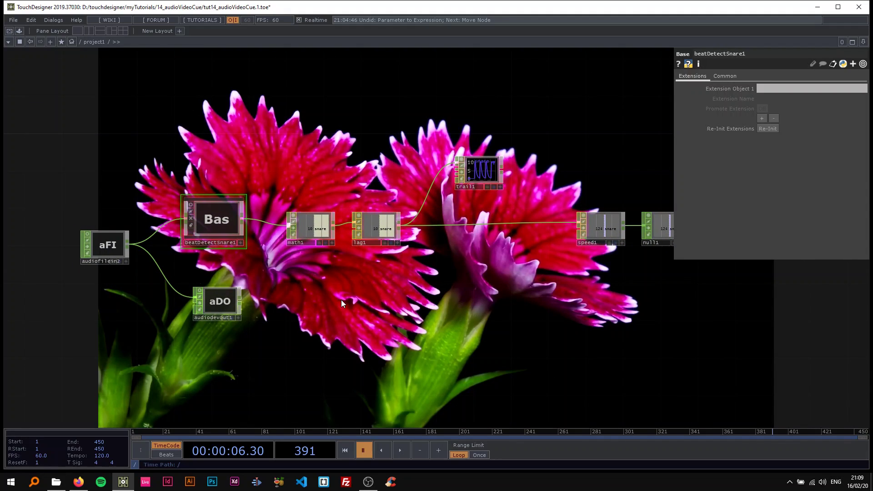
drag(545, 300, 302, 306)
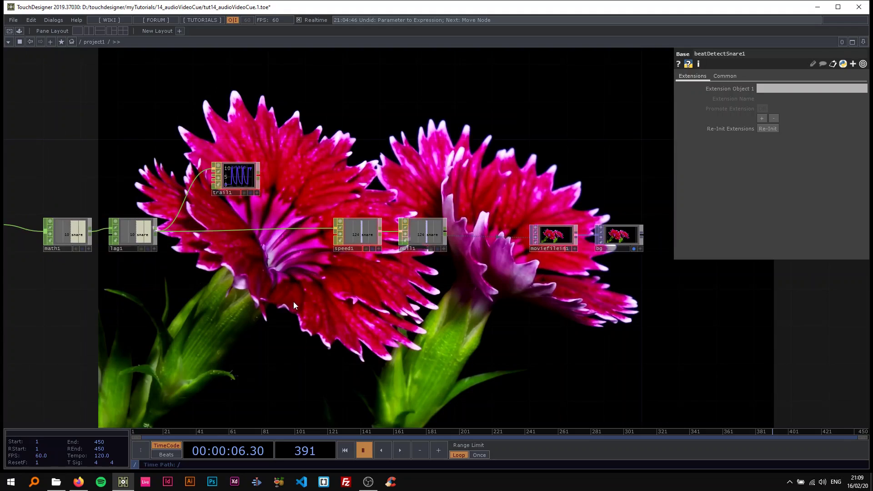
Delete the beatDetectSnare1, math1, lag1, trail1, speed1 and null1 operators from the network.
drag(240, 307, 416, 312)
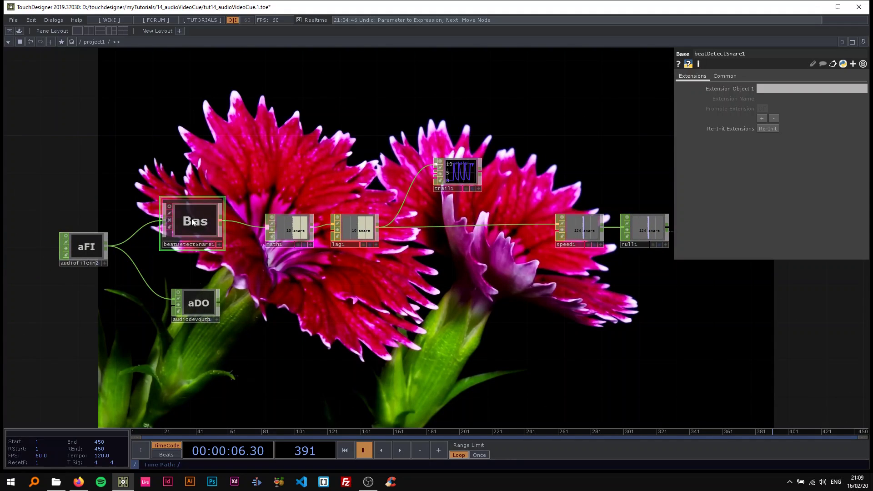
scroll(189, 222, down, 2)
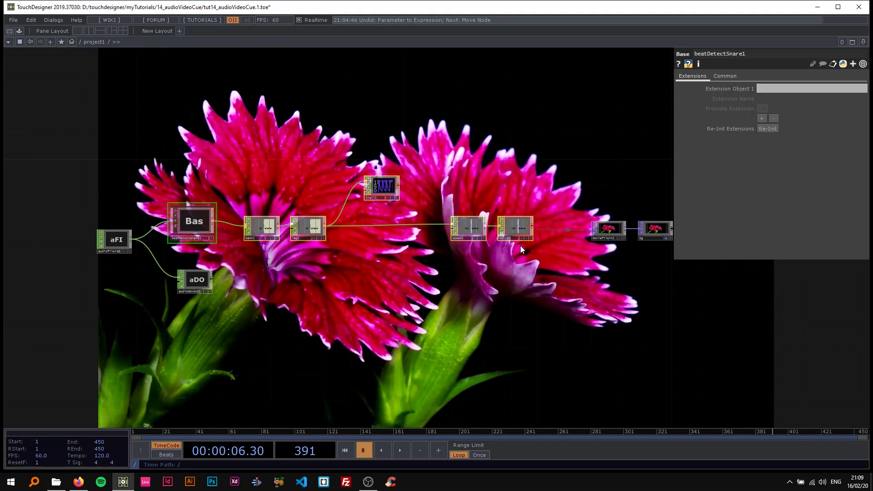
key(Delete)
Set moviefilein1's Cue Point back to a constant 0 and leave its Cue off.
click(606, 230)
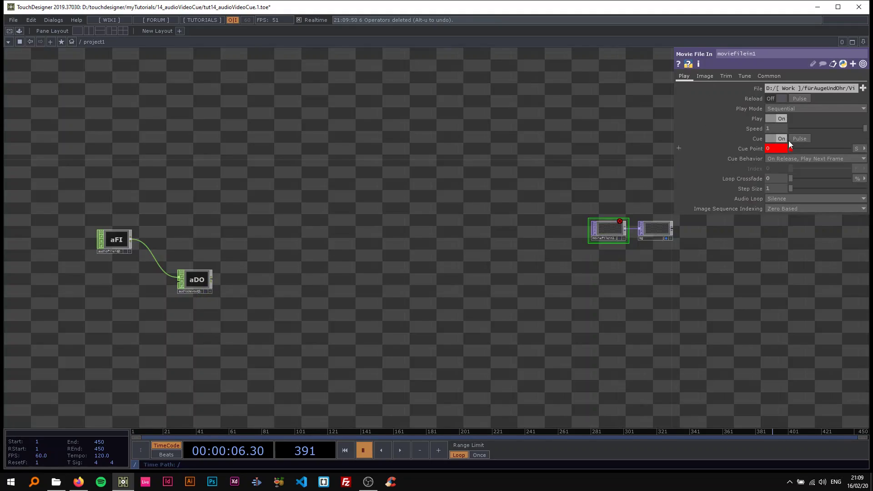
click(746, 148)
click(722, 158)
click(746, 149)
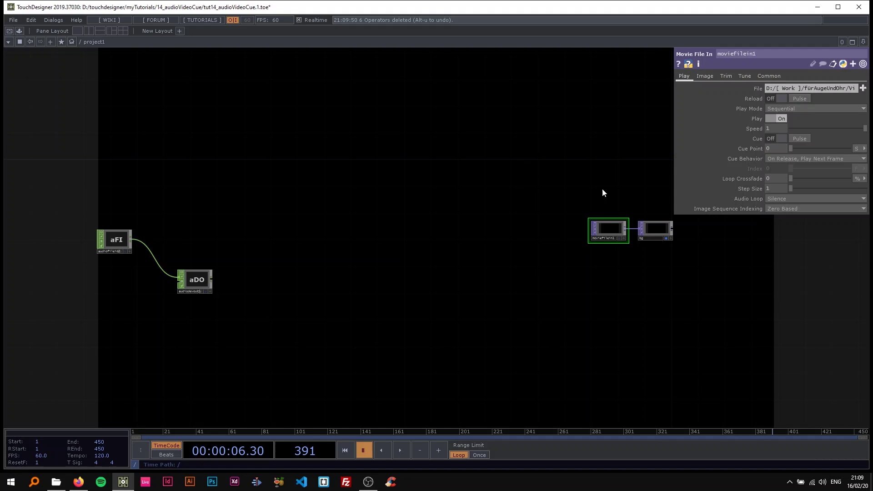
scroll(600, 189, up, 3)
drag(600, 189, 523, 169)
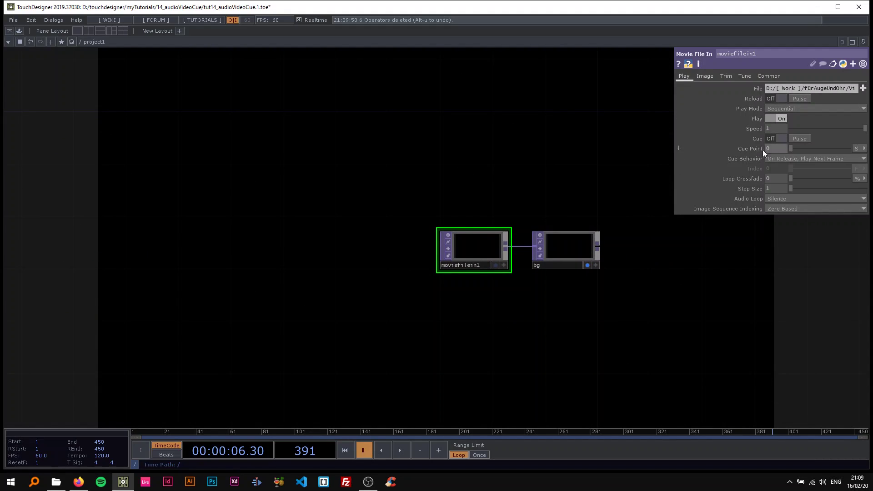
scroll(493, 250, up, 3)
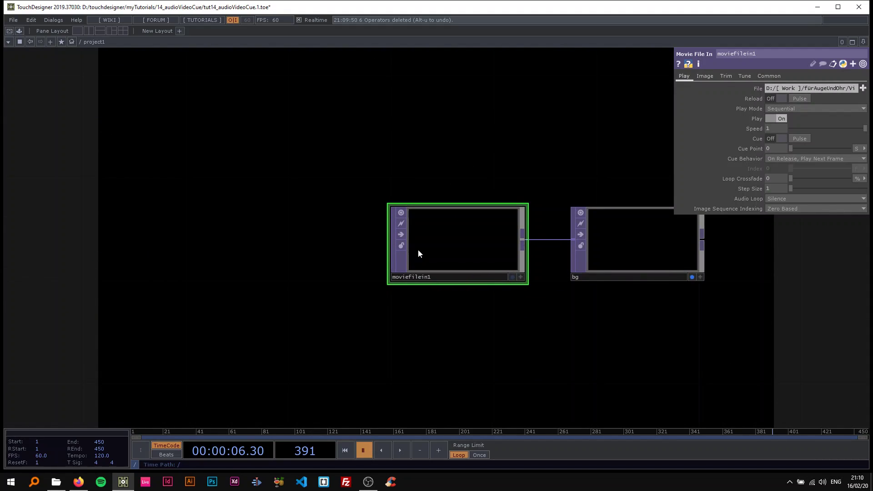
Switch audiofilein2's File parameter to its expression pointing to the sample audio MP3 in the TouchDesigner Samples folder.
scroll(430, 250, down, 8)
drag(342, 250, 517, 244)
scroll(346, 255, up, 5)
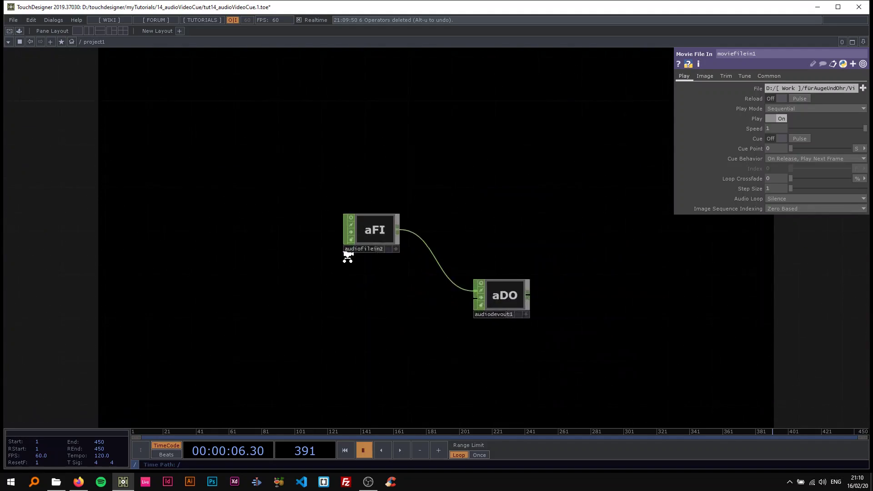
scroll(432, 230, down, 3)
click(359, 220)
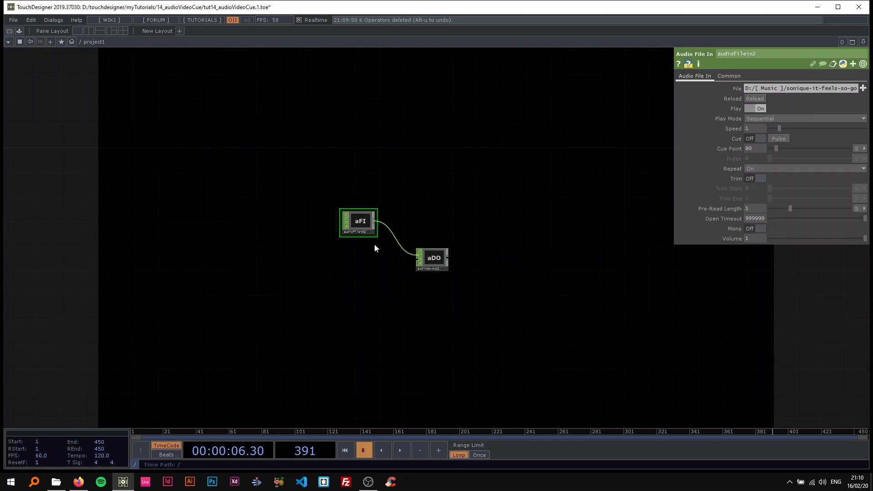
scroll(471, 220, up, 3)
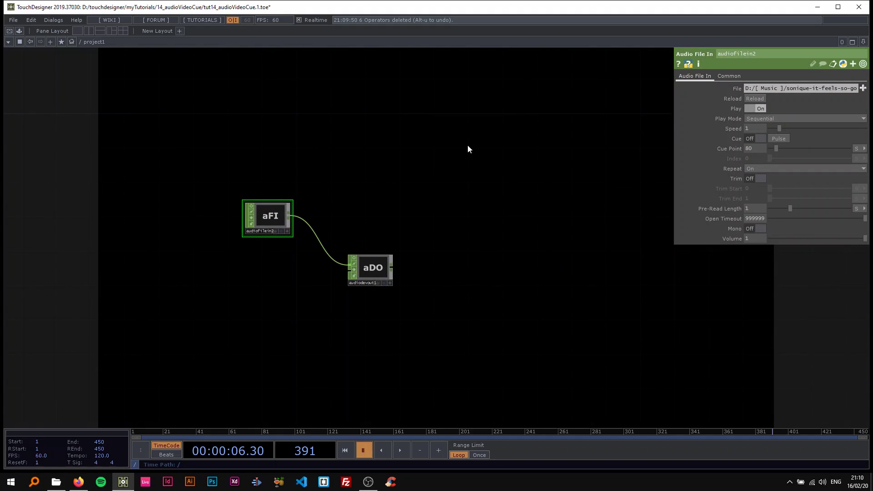
click(739, 89)
click(725, 97)
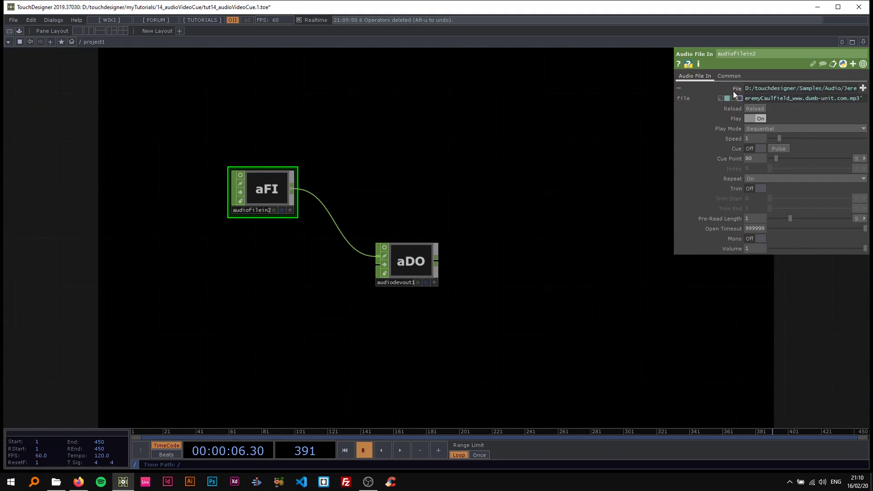
click(733, 91)
Check the audiodevout1 settings and play the timeline briefly before pausing it again.
drag(387, 177, 294, 170)
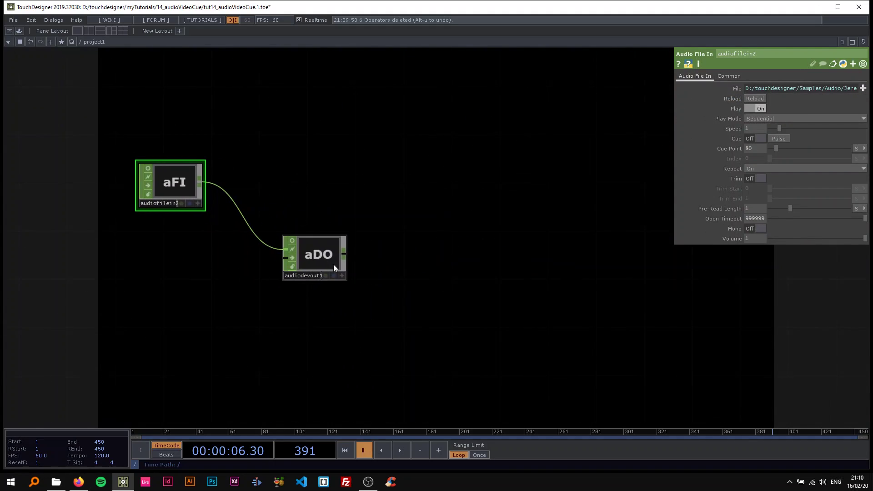
click(309, 256)
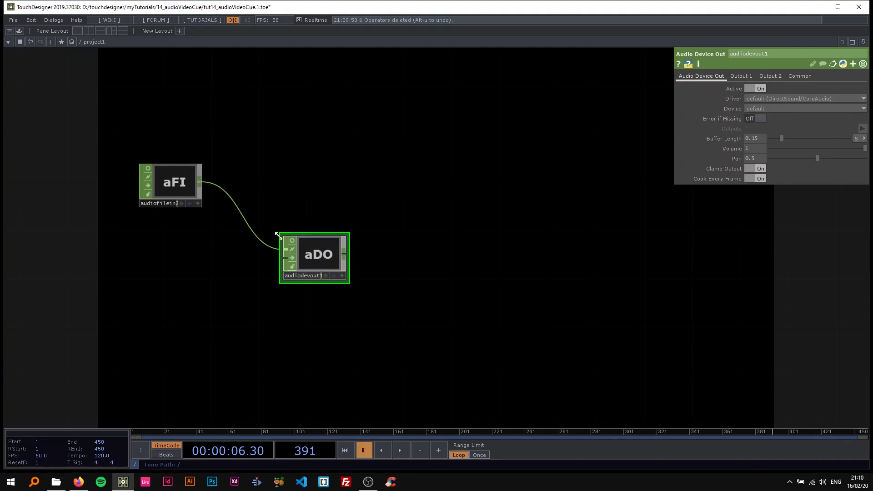
drag(398, 166, 343, 202)
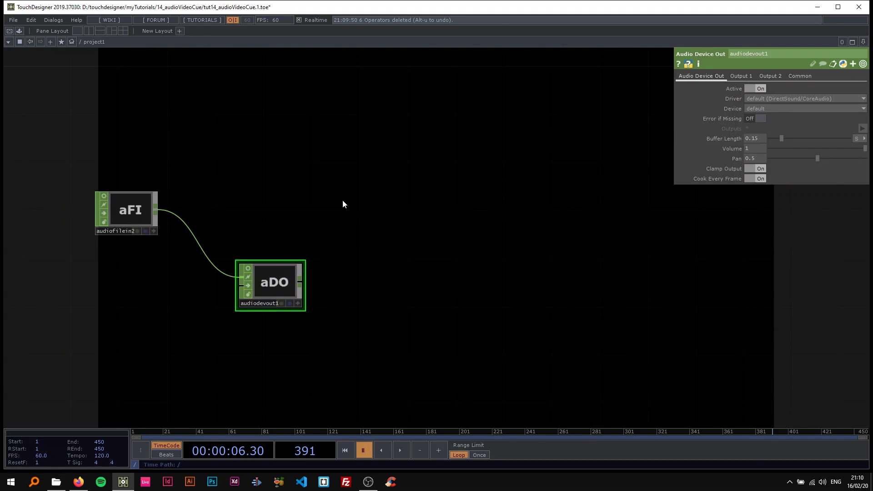
key(space)
key(space)
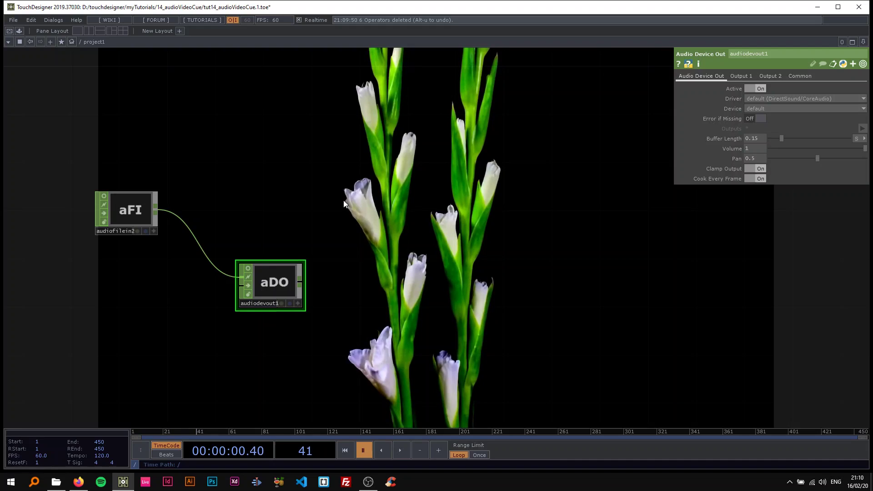
Inspect moviefilein1's playback and cue parameters and its place in the network relative to the audio operators.
scroll(343, 204, down, 4)
drag(347, 217, 260, 201)
scroll(286, 226, up, 3)
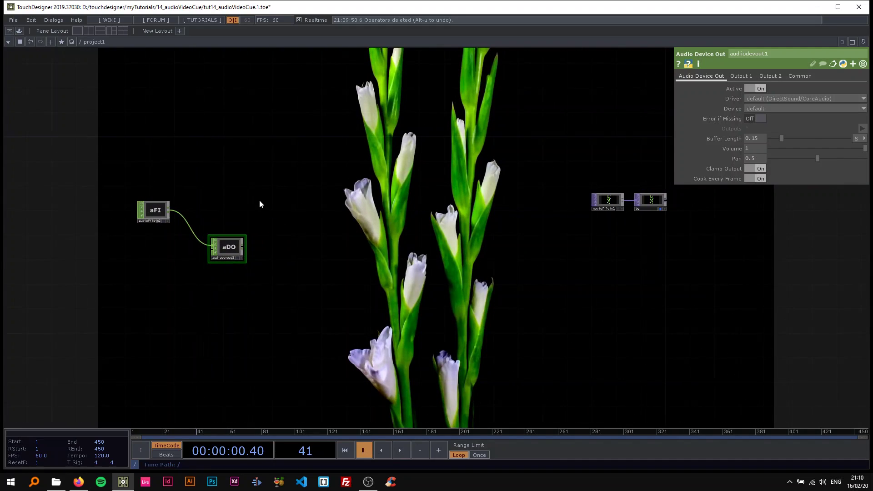
scroll(262, 209, up, 3)
drag(699, 224, 477, 225)
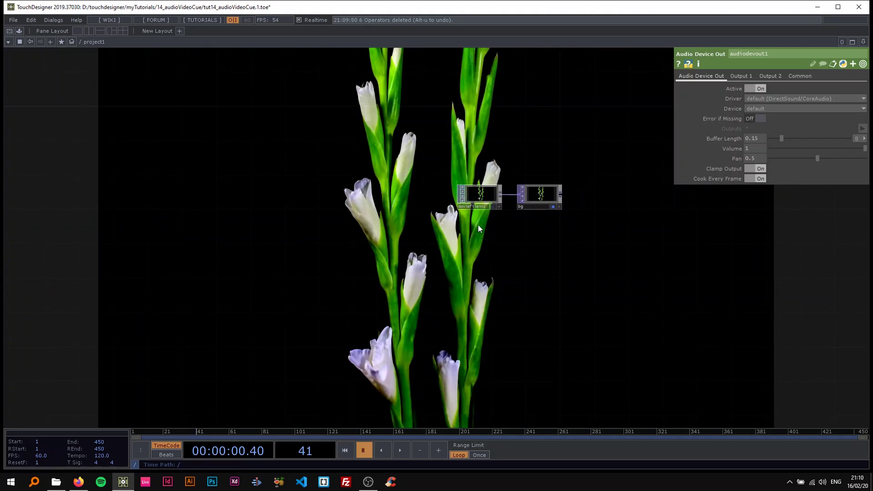
scroll(478, 221, up, 5)
click(502, 157)
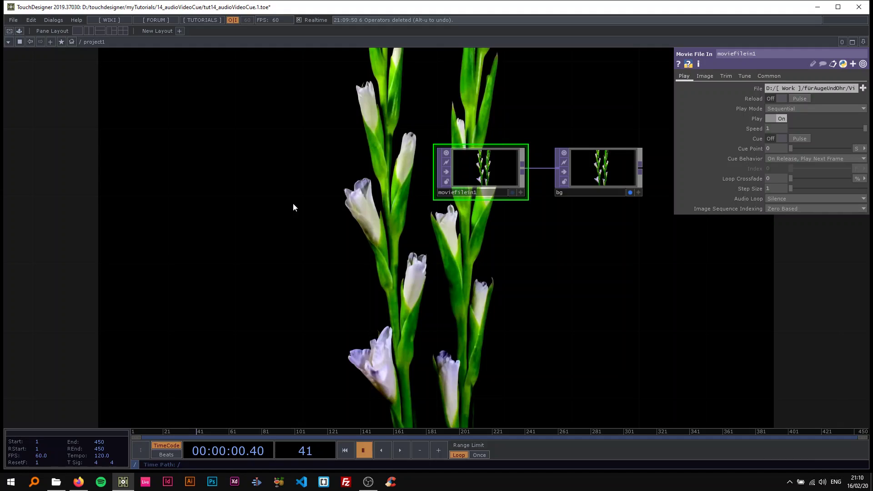
scroll(384, 237, down, 3)
drag(384, 236, 414, 217)
scroll(414, 217, up, 3)
scroll(414, 220, up, 1)
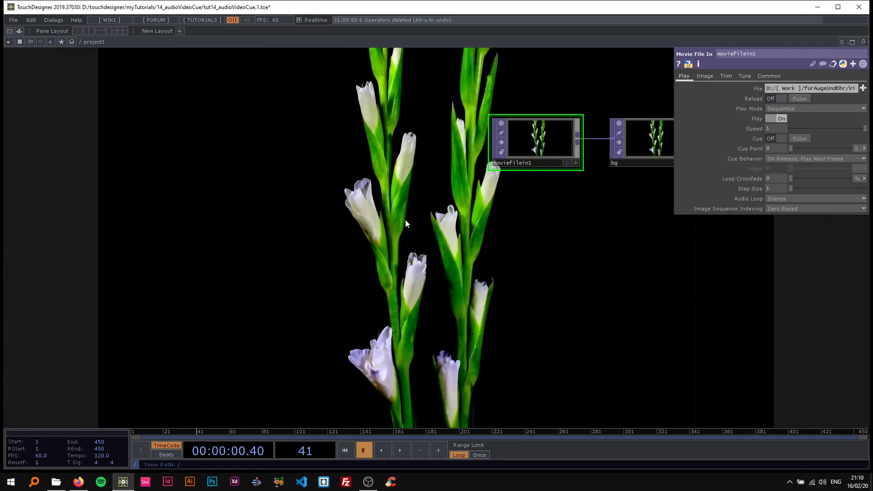
drag(438, 217, 351, 224)
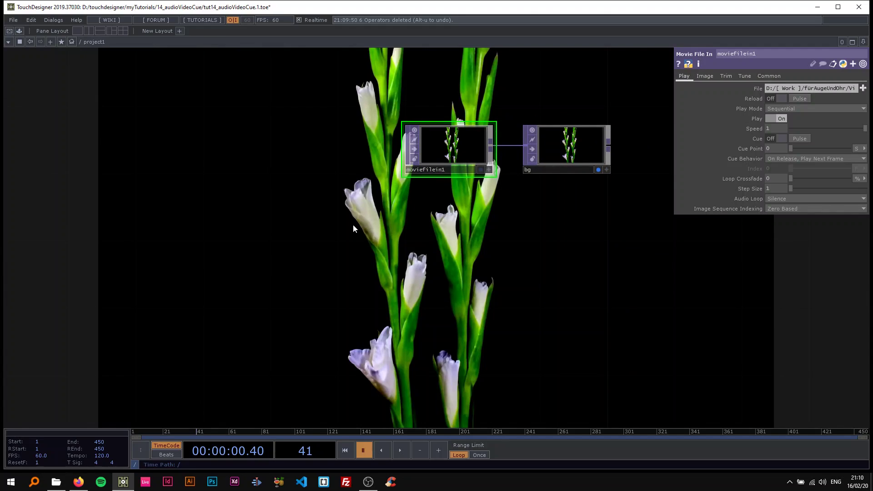
scroll(352, 226, down, 5)
drag(302, 234, 558, 249)
scroll(272, 227, up, 3)
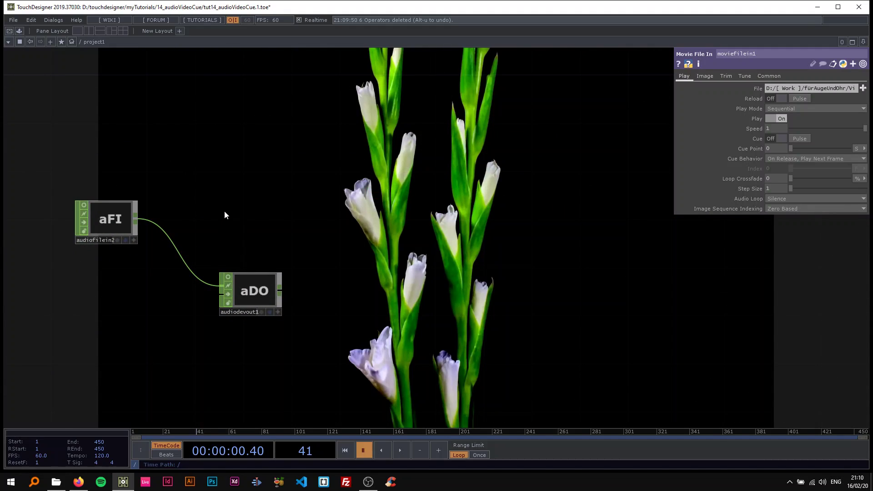
key(Tab)
click(80, 106)
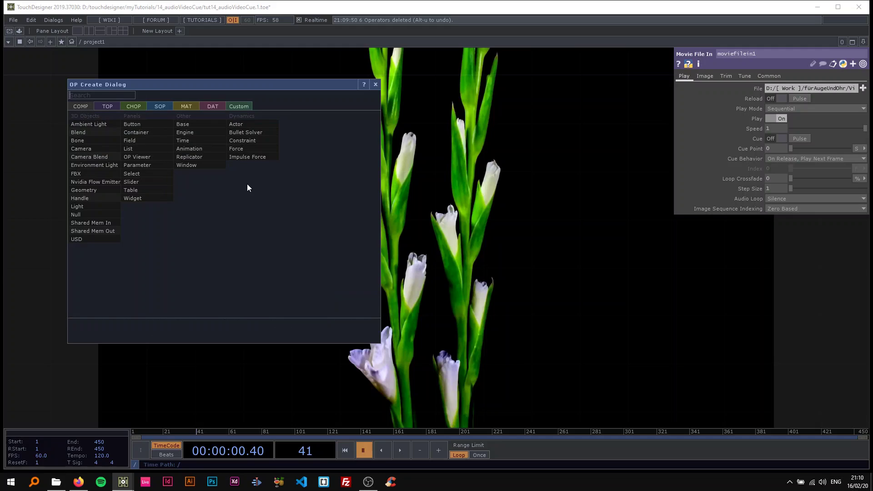
key(Escape)
Add the saved beatDetectSnare1 audio component above audiodevout1 and feed it from audiofilein2.
click(19, 31)
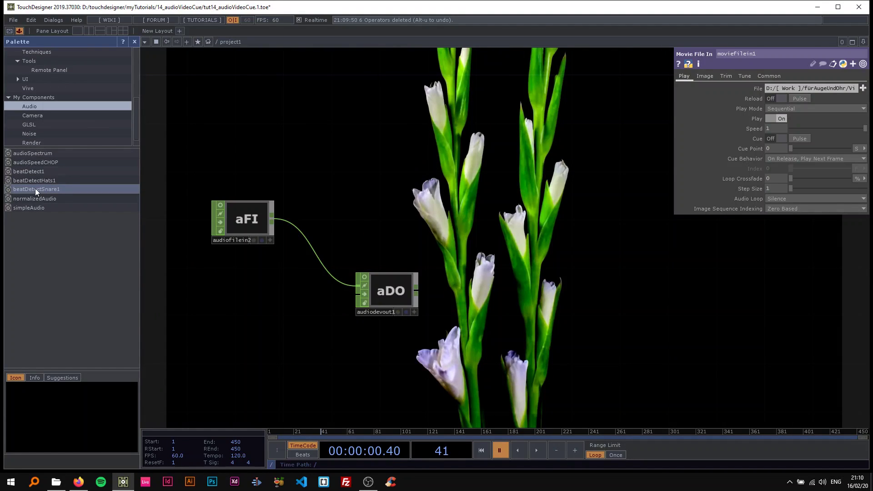
drag(39, 191, 374, 207)
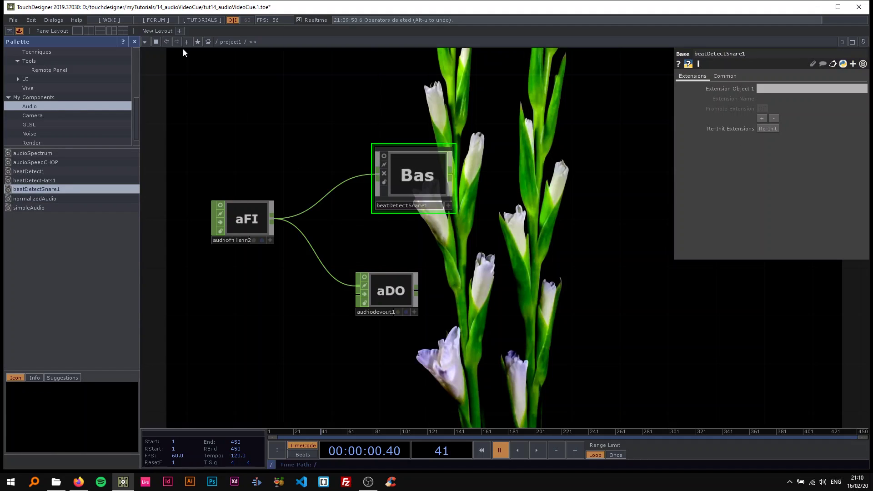
click(134, 42)
scroll(292, 154, up, 2)
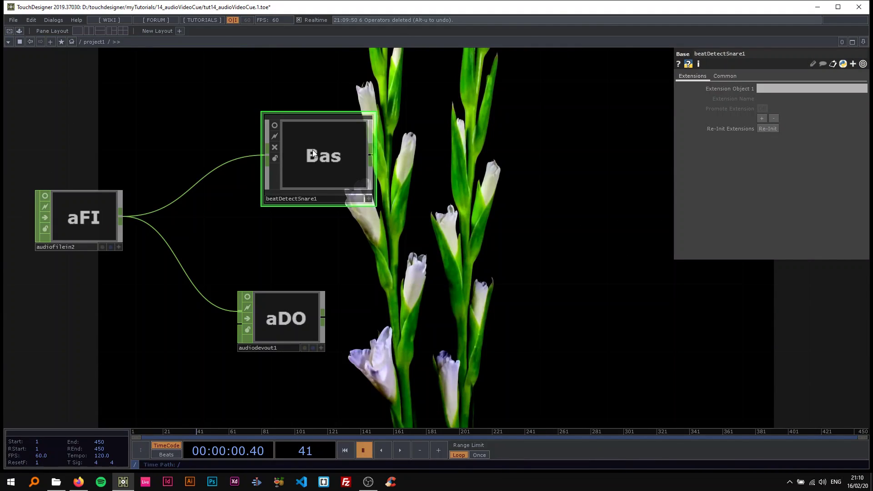
drag(313, 150, 270, 165)
drag(338, 164, 372, 153)
Look inside the beatDetectSnare1 component at its operator chain and the constant's thresh and mult channels.
scroll(345, 153, up, 5)
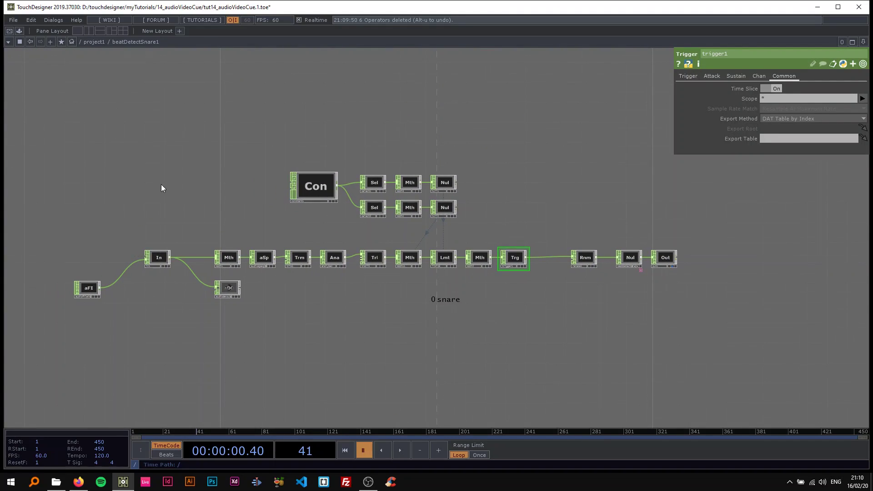
scroll(161, 184, down, 2)
drag(160, 184, 207, 184)
scroll(328, 189, up, 4)
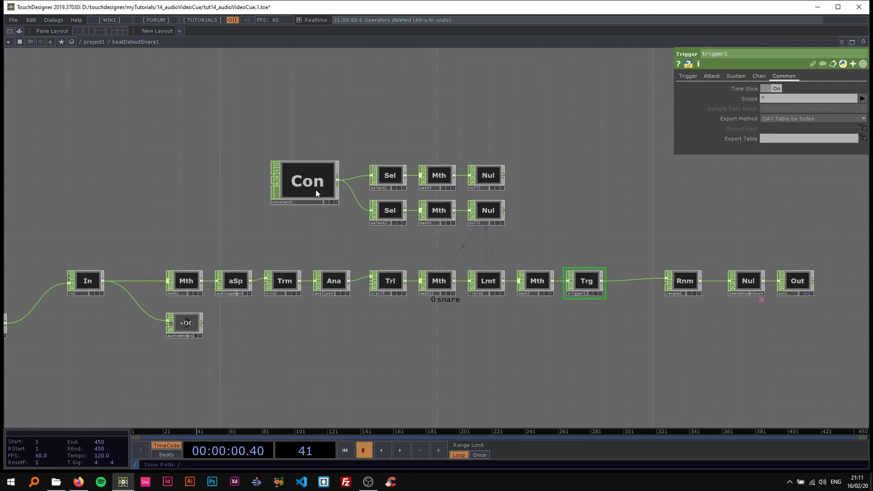
click(316, 193)
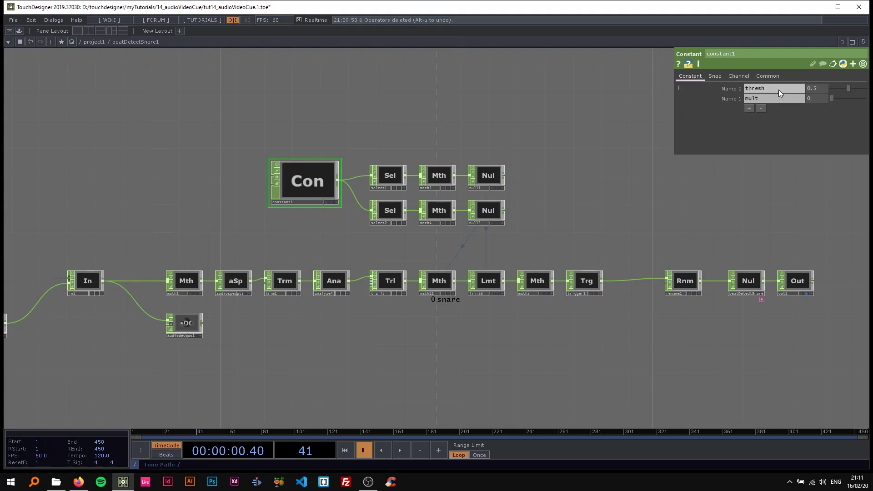
drag(559, 196, 458, 181)
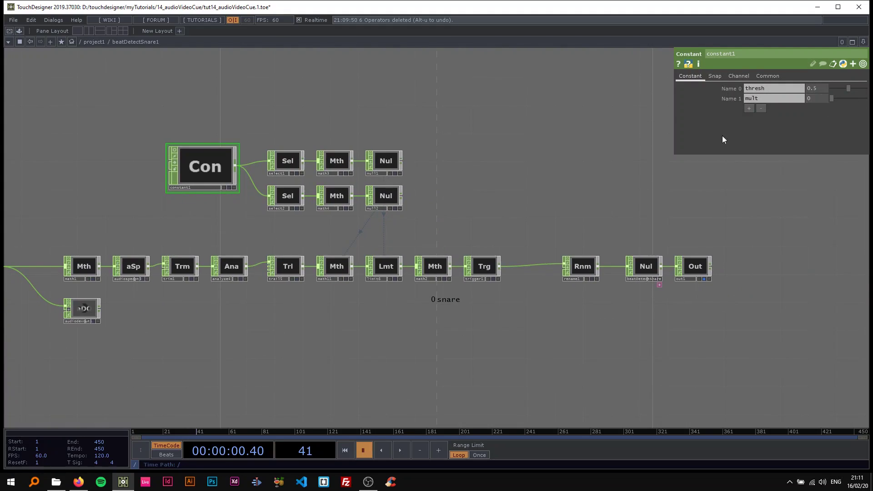
scroll(680, 275, down, 3)
scroll(679, 261, down, 6)
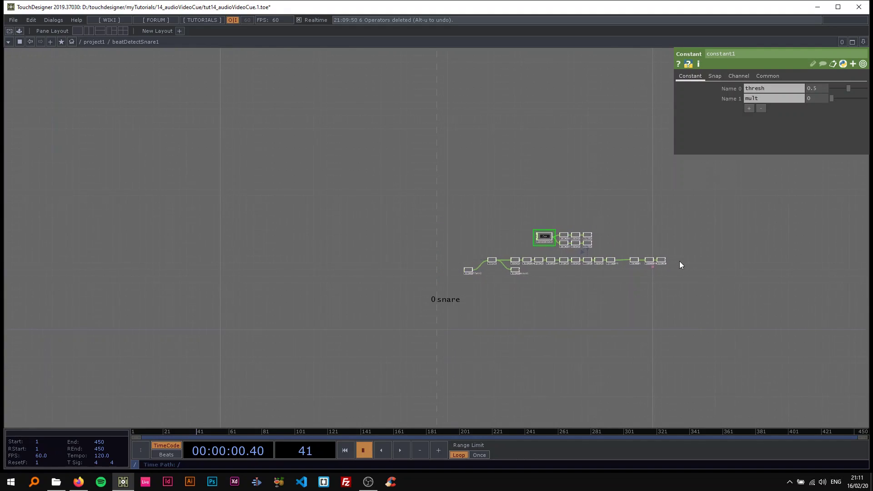
Return to project1 and add a Null CHOP after beatDetectSnare1, placing it beside moviefilein1.
scroll(407, 247, down, 5)
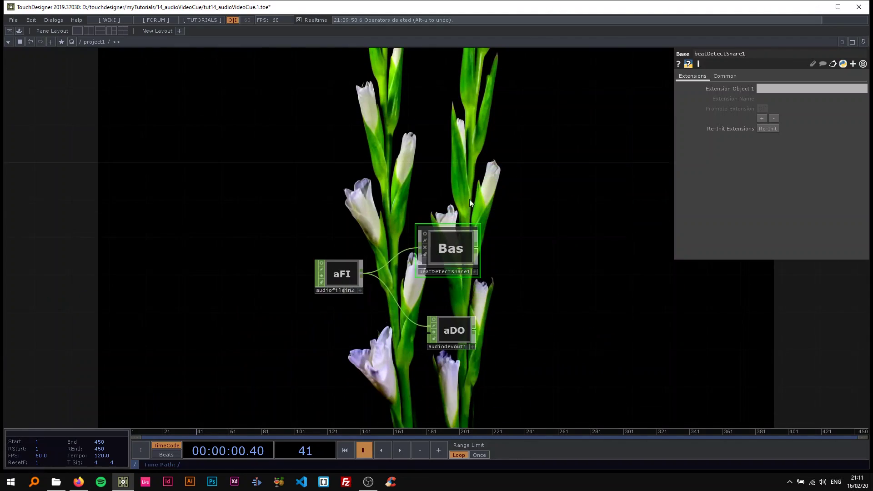
drag(472, 203, 283, 190)
right_click(290, 233)
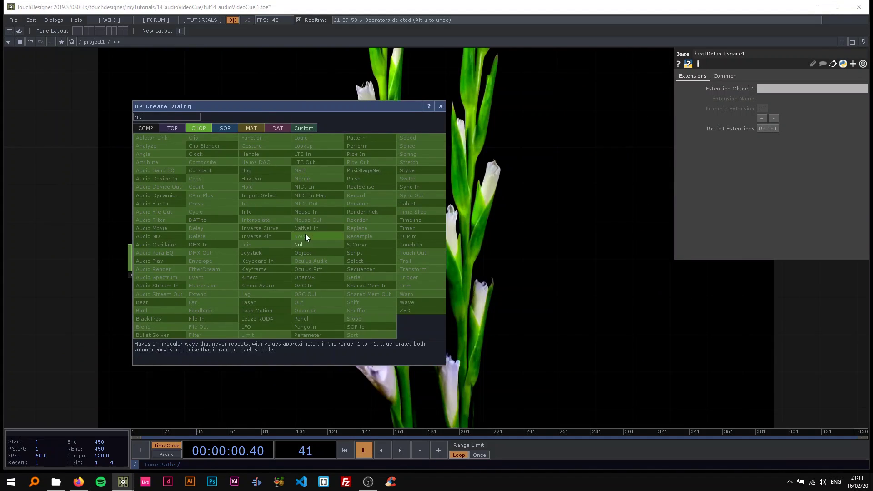
click(304, 233)
click(646, 245)
middle_drag(646, 244, 379, 236)
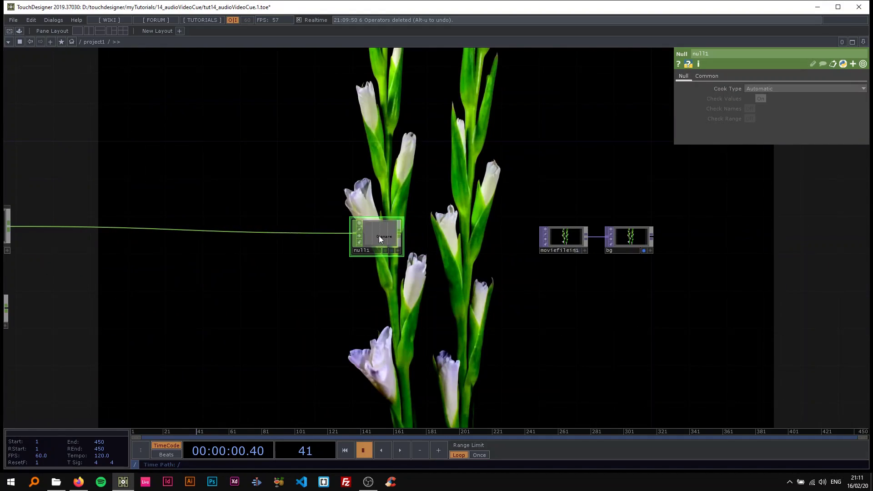
Examine moviefilein1's playback and cue parameters, including the unit choices for the cue point.
scroll(490, 241, up, 3)
scroll(490, 242, up, 1)
drag(489, 242, 222, 262)
scroll(386, 238, up, 3)
click(415, 220)
drag(321, 181, 296, 199)
scroll(285, 227, down, 2)
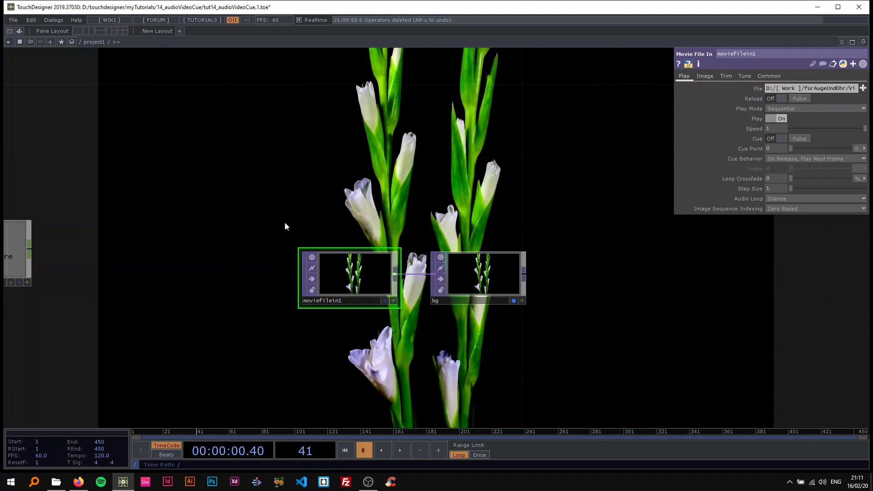
scroll(285, 220, up, 2)
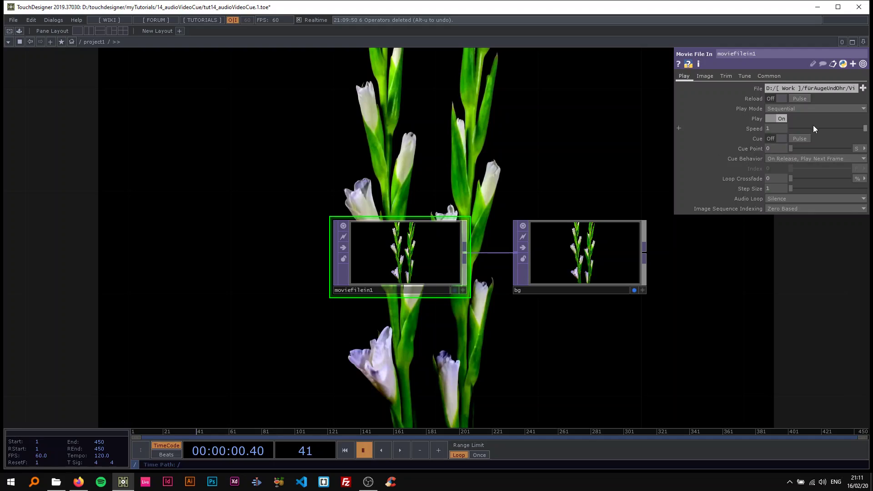
click(858, 149)
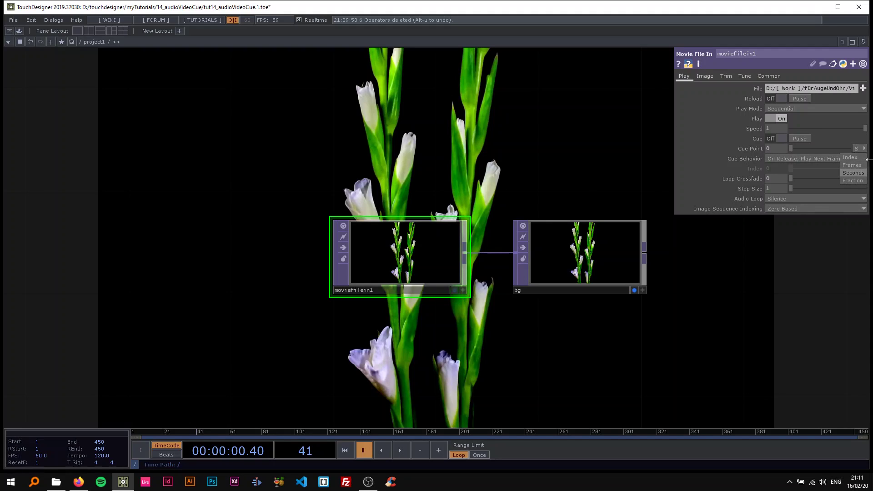
click(866, 150)
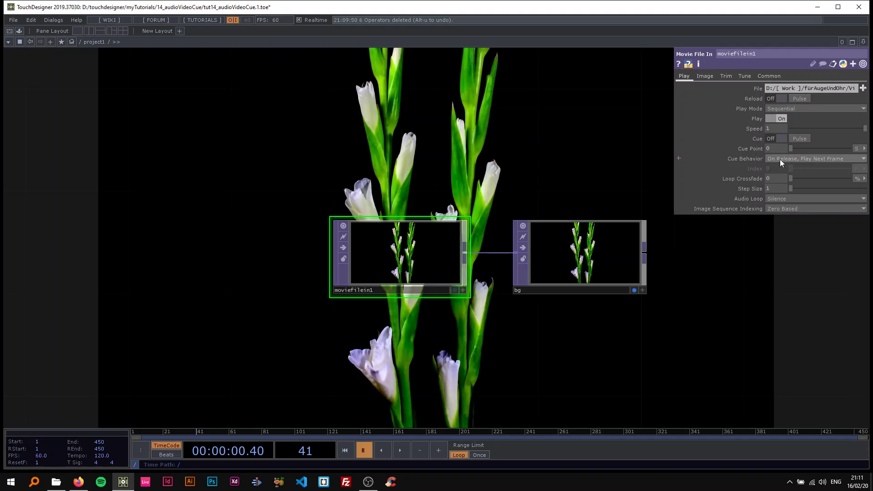
Turn on moviefilein1's Cue, scrub the cue point up to 19.4 seconds to preview frames, and reset it to 0.
click(779, 139)
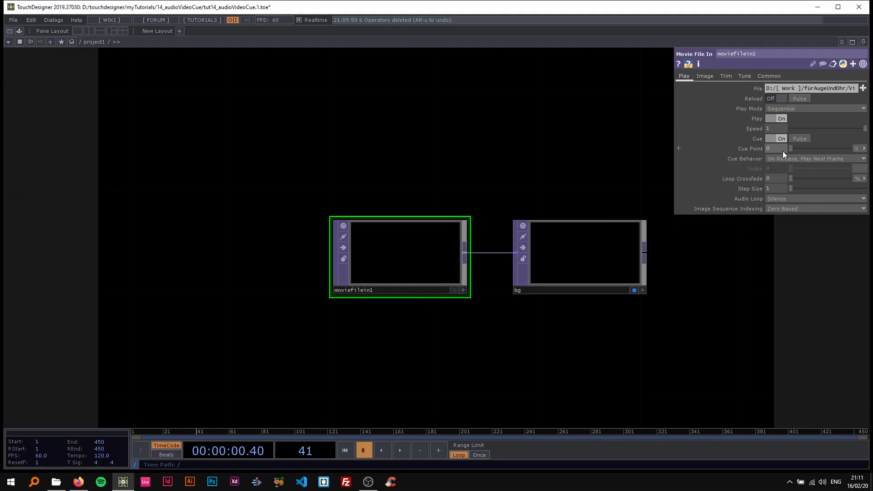
middle_drag(777, 149, 779, 141)
mouse_move(777, 140)
middle_down()
mouse_move(784, 140)
mouse_move(773, 135)
middle_up()
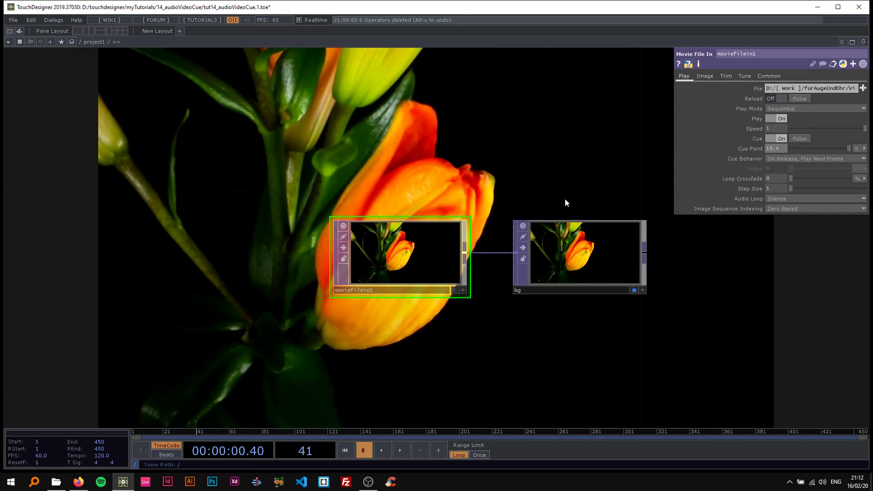
scroll(566, 203, down, 3)
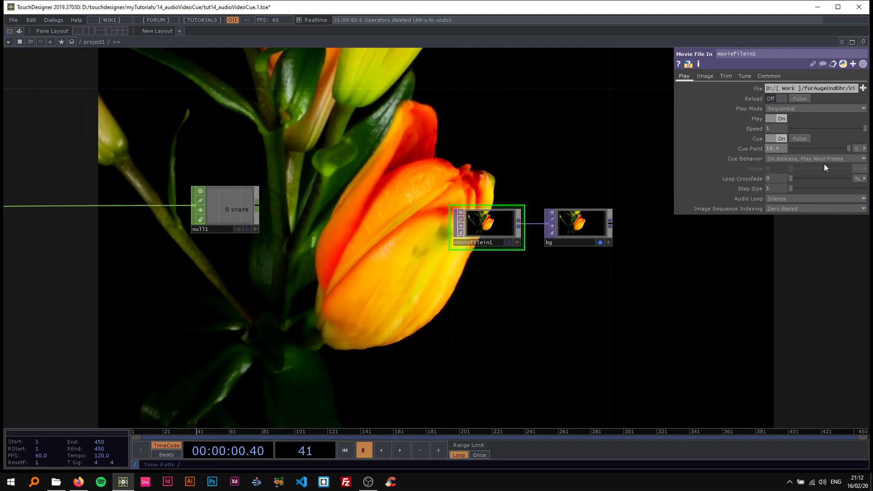
text(0)
key(Return)
Follow the chain from beatDetectSnare1 to null1 and play the timeline briefly to watch null1's snare channel.
scroll(353, 141, down, 2)
drag(371, 171, 503, 174)
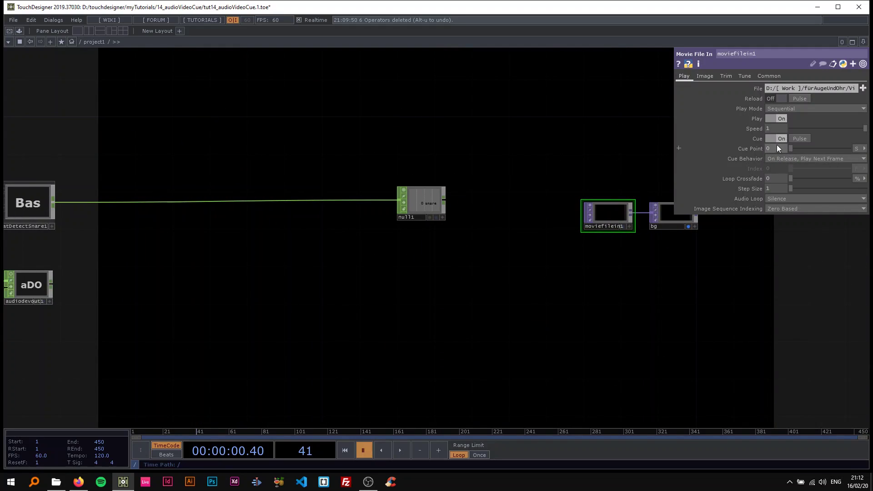
drag(374, 166, 529, 165)
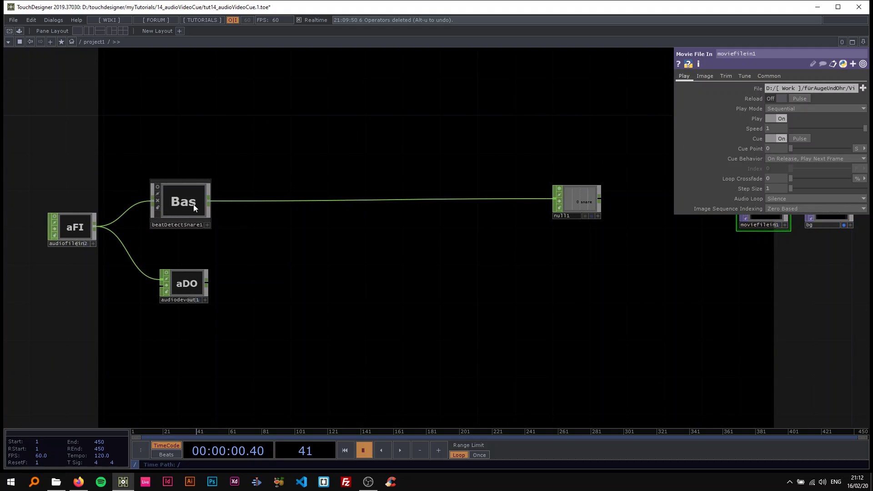
click(184, 201)
drag(586, 231, 448, 269)
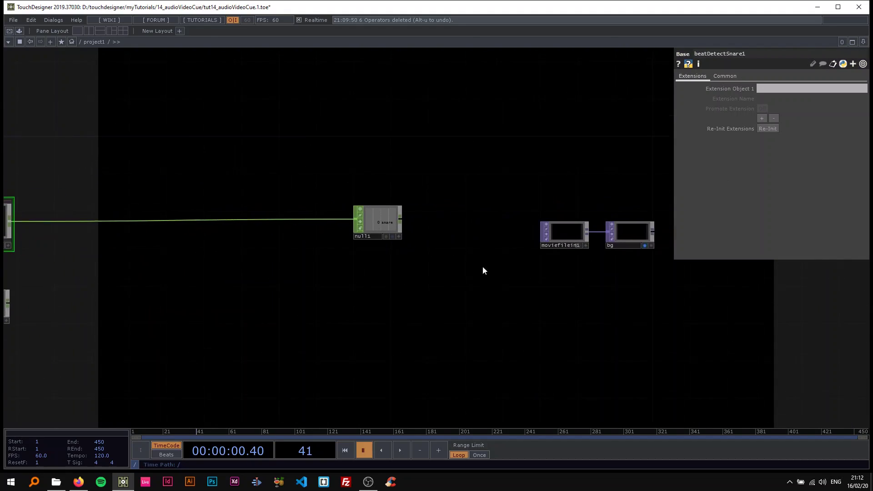
click(375, 224)
scroll(384, 228, up, 2)
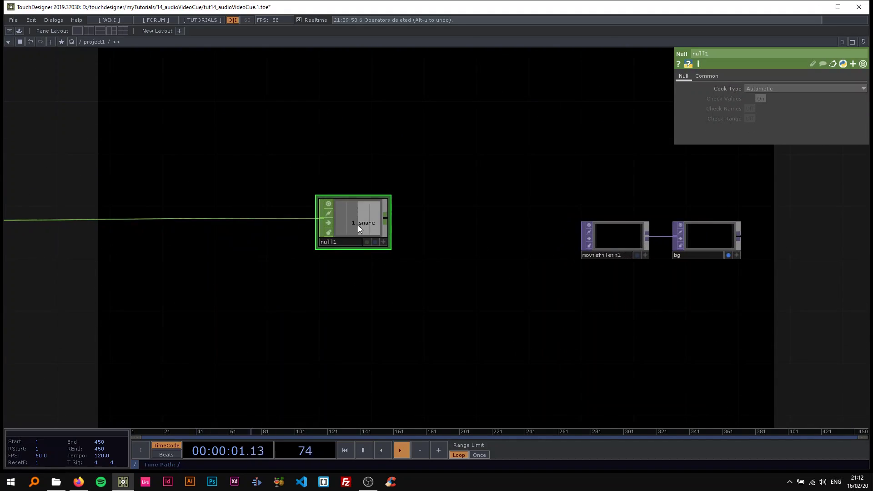
key(space)
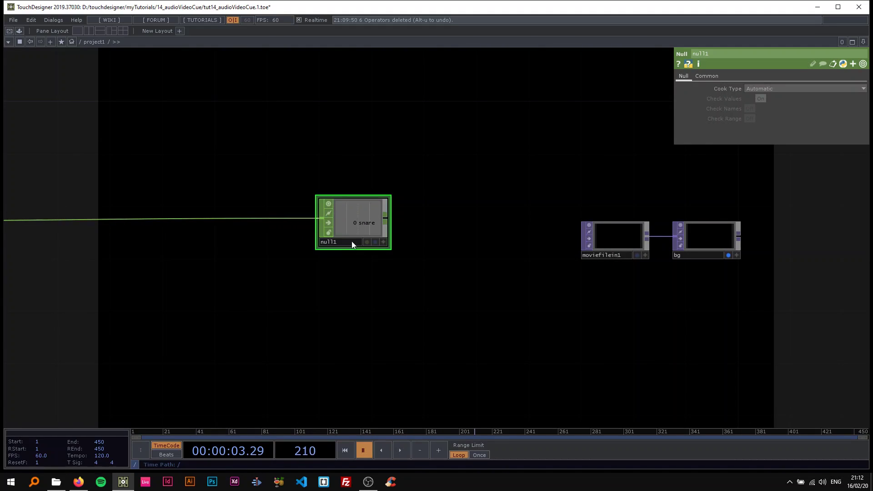
Export null1's snare channel to the Cue Point parameter of moviefilein1.
click(624, 236)
scroll(384, 248, up, 2)
key(h)
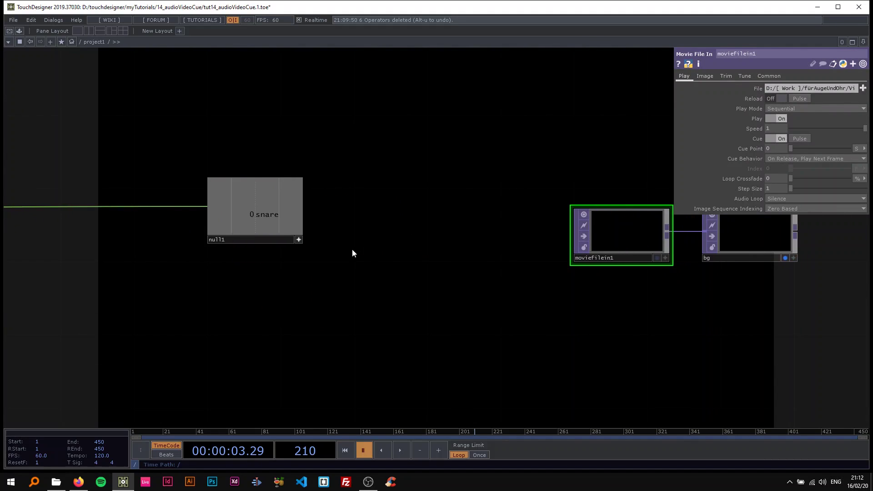
click(282, 227)
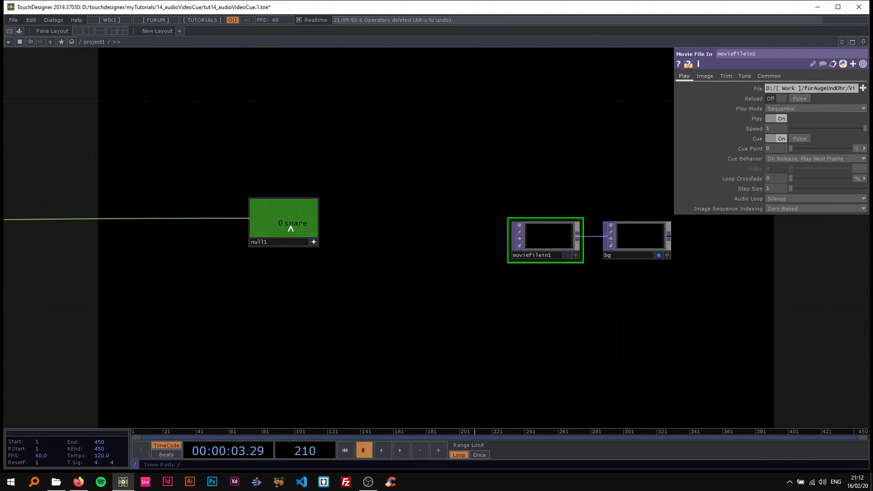
drag(281, 227, 774, 149)
click(767, 141)
click(314, 242)
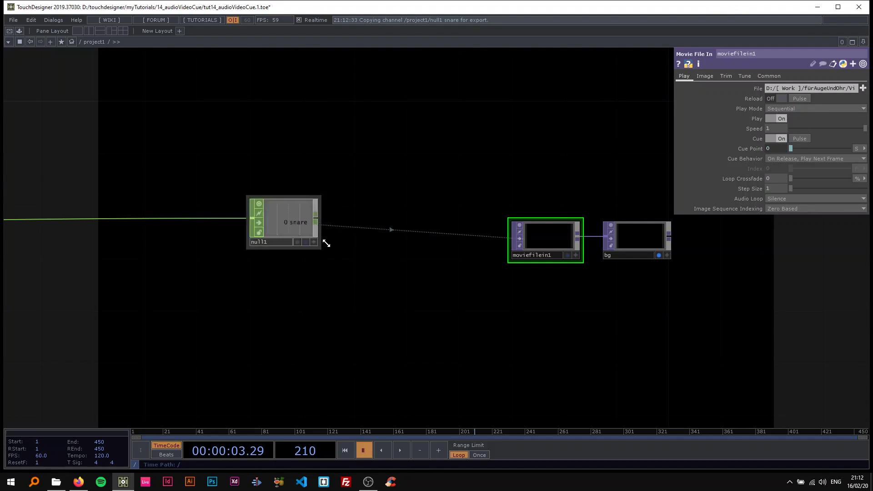
drag(447, 234, 387, 218)
Play the timeline in short runs to check the snare-driven cue point, and nudge beatDetectSnare1 into line with audiodevout1.
key(space)
drag(367, 244, 430, 221)
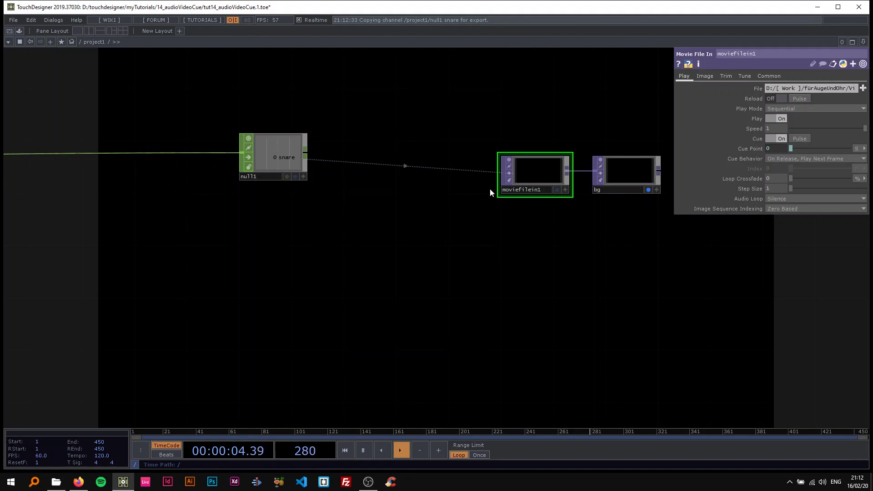
scroll(445, 233, down, 3)
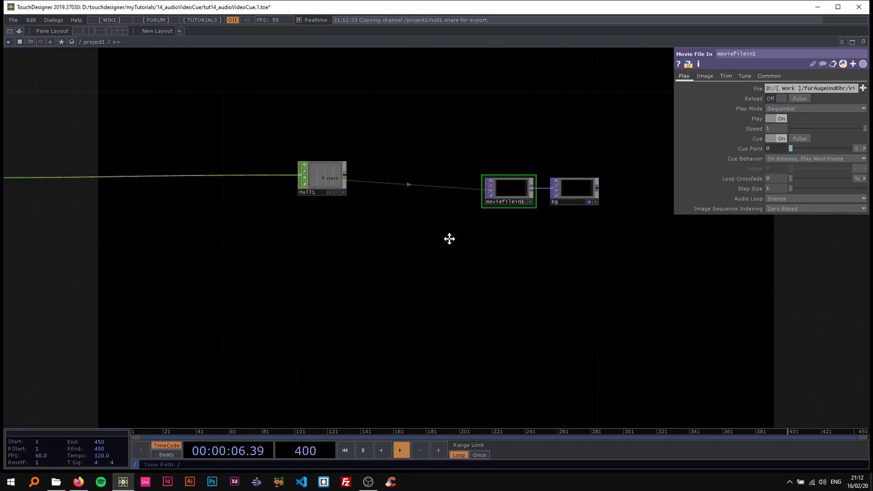
drag(430, 239, 550, 233)
drag(430, 243, 544, 269)
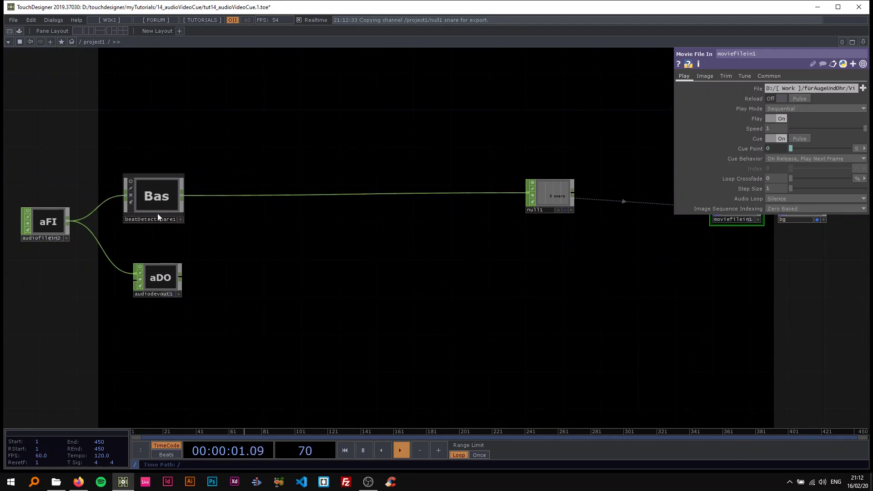
mouse_move(143, 206)
mouse_down()
mouse_move(214, 204)
mouse_move(157, 203)
mouse_up()
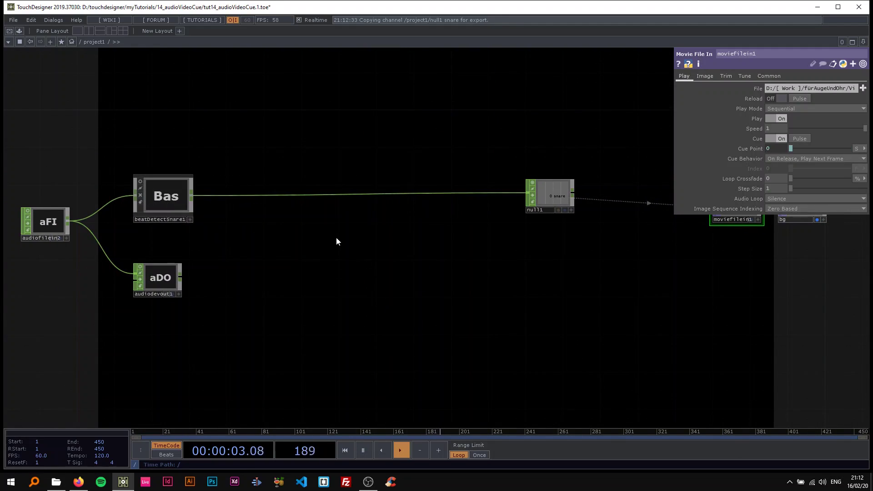
key(space)
drag(373, 229, 286, 223)
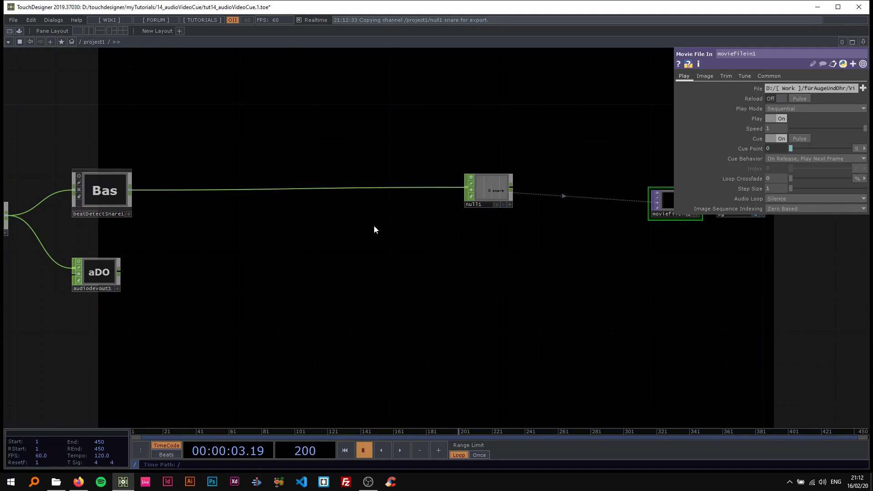
drag(375, 228, 333, 227)
drag(344, 263, 291, 262)
key(space)
key(space)
Try inserting a Trail CHOP into the wire between beatDetectSnare1 and null1, and undo the insertion.
drag(67, 178, 179, 215)
scroll(179, 213, up, 3)
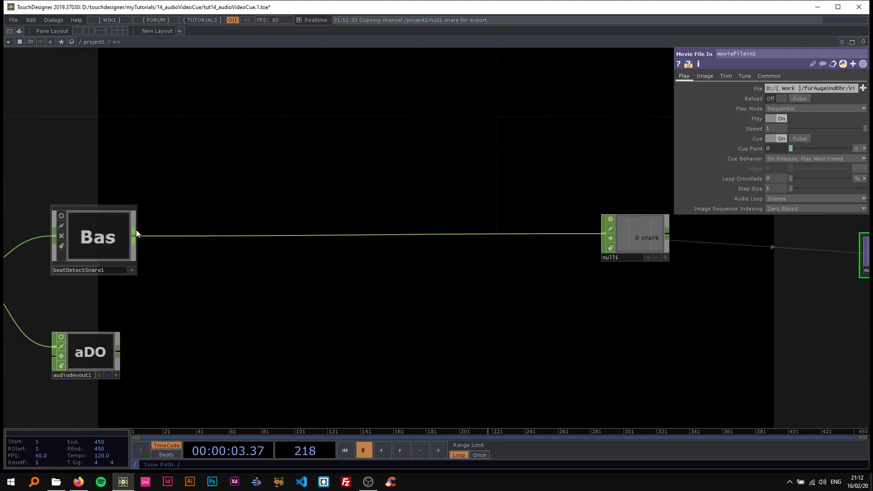
right_click(134, 236)
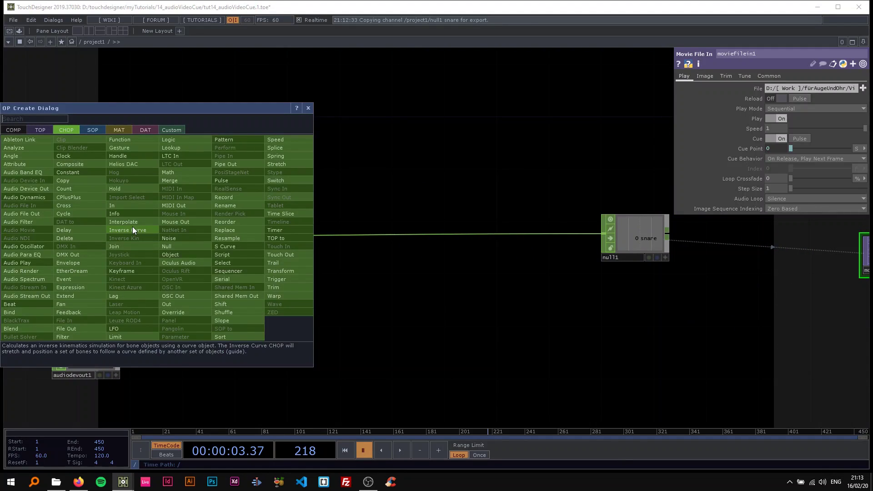
text(tr)
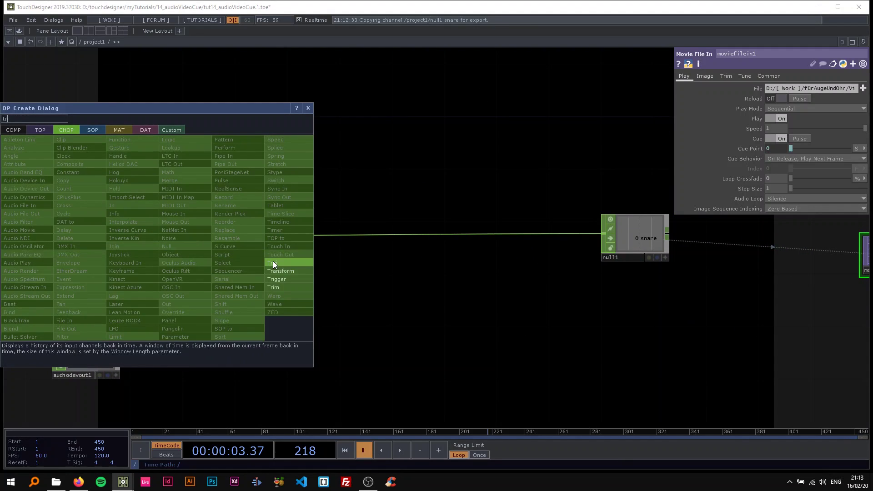
click(308, 108)
right_click(413, 235)
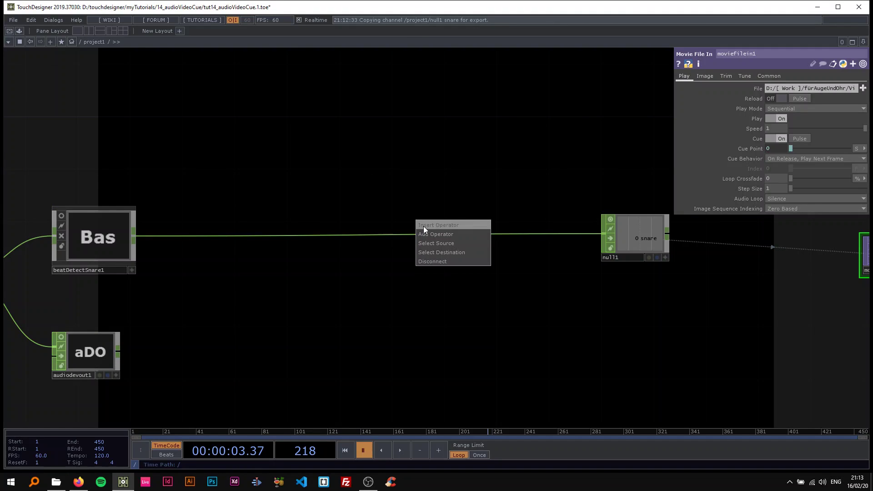
click(424, 225)
click(546, 253)
click(493, 245)
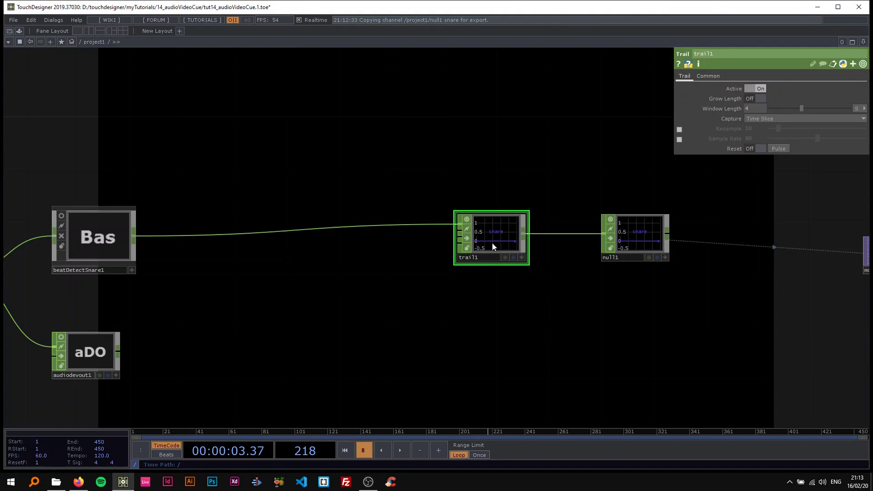
key(ctrl+z)
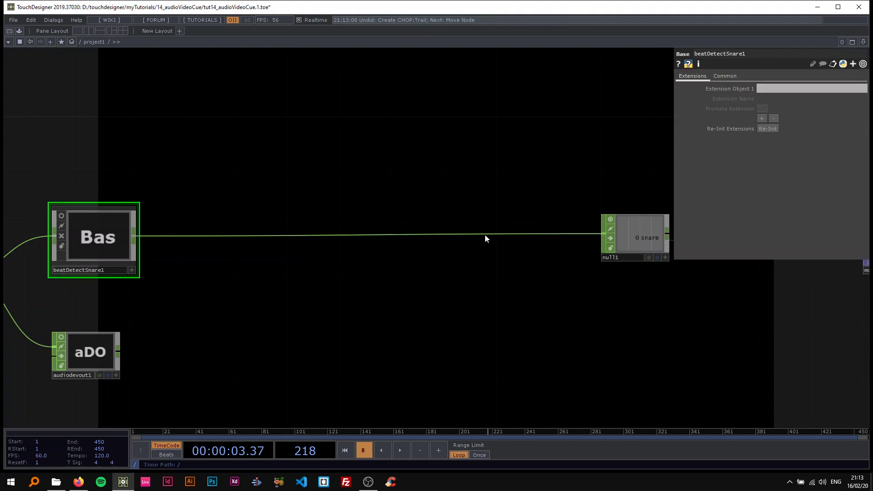
Branch a Trail CHOP off beatDetectSnare1's output and place it above the wire to null1.
right_click(134, 235)
text(tr)
click(282, 262)
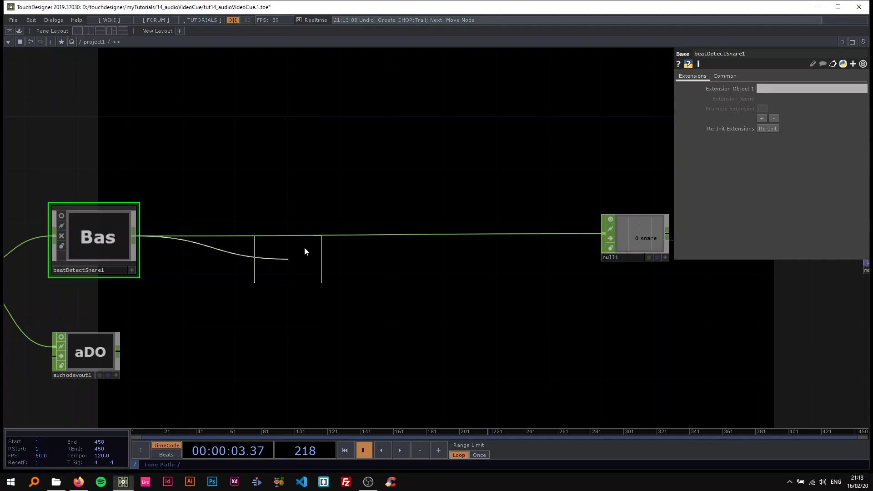
click(439, 151)
Play and pause the timeline while comparing trail1's snare graph with null1's value and the movie image.
scroll(473, 133, up, 3)
drag(512, 120, 498, 158)
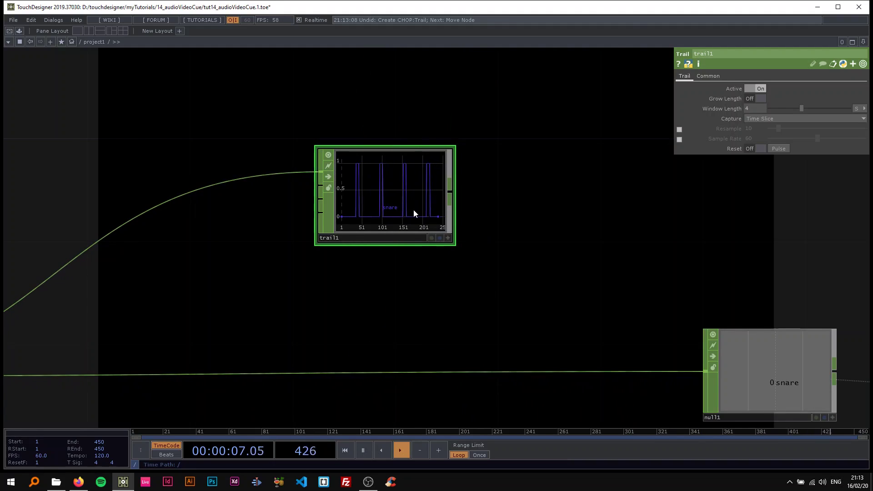
key(space)
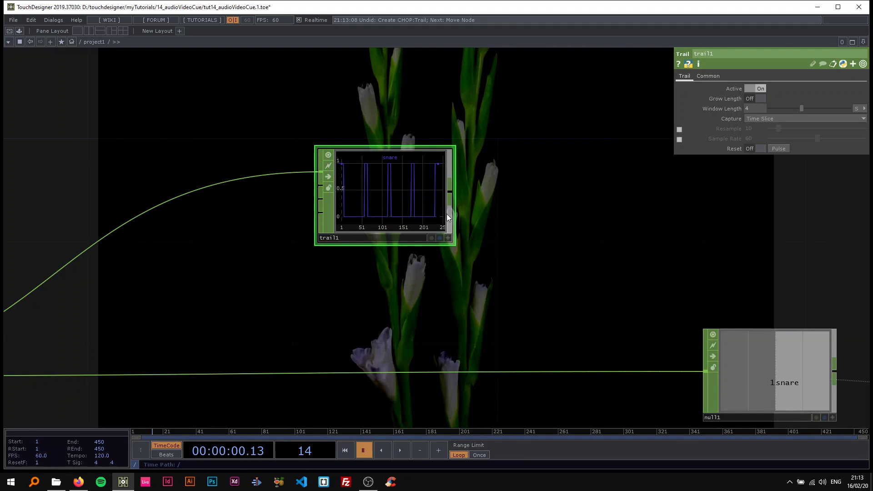
scroll(482, 249, down, 5)
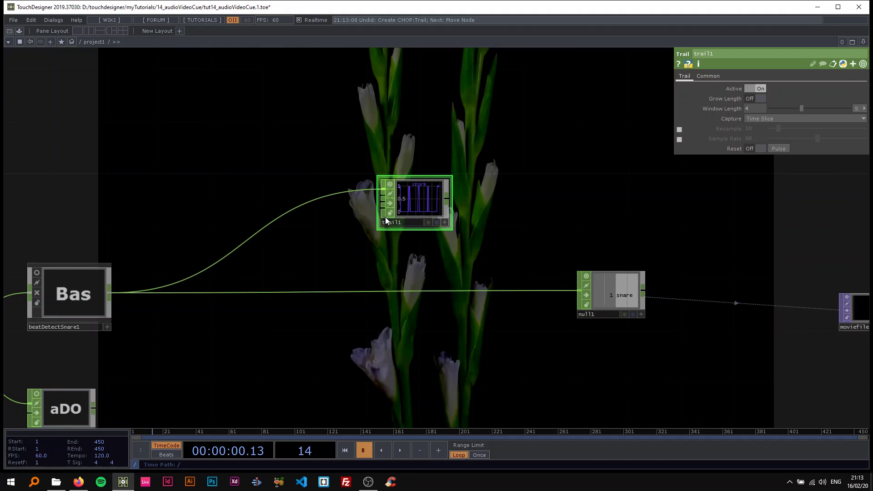
drag(487, 188, 360, 178)
scroll(345, 228, up, 2)
drag(441, 223, 345, 178)
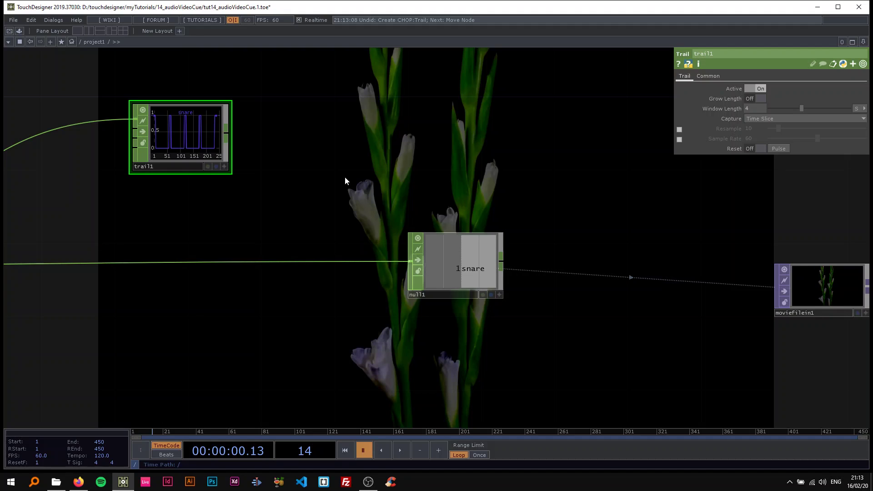
drag(324, 136, 383, 137)
drag(422, 102, 443, 114)
key(space)
key(space)
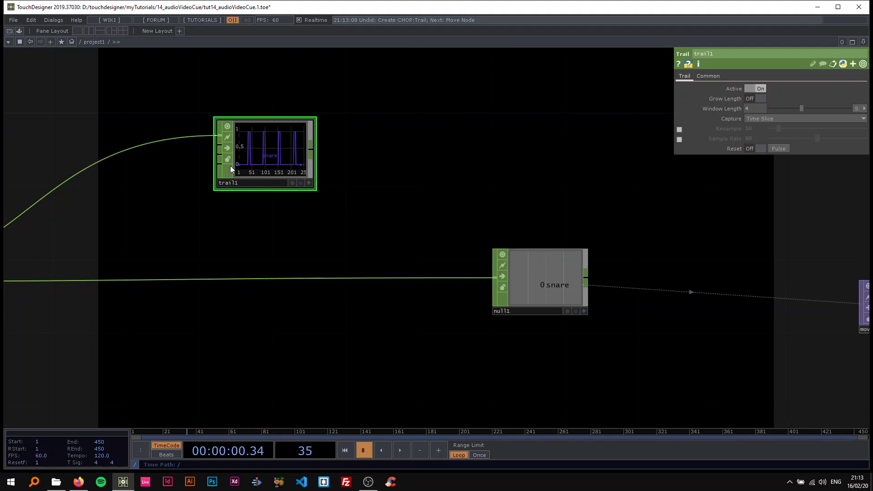
Insert a Speed CHOP into the wire between beatDetectSnare1 and null1.
scroll(204, 225, down, 4)
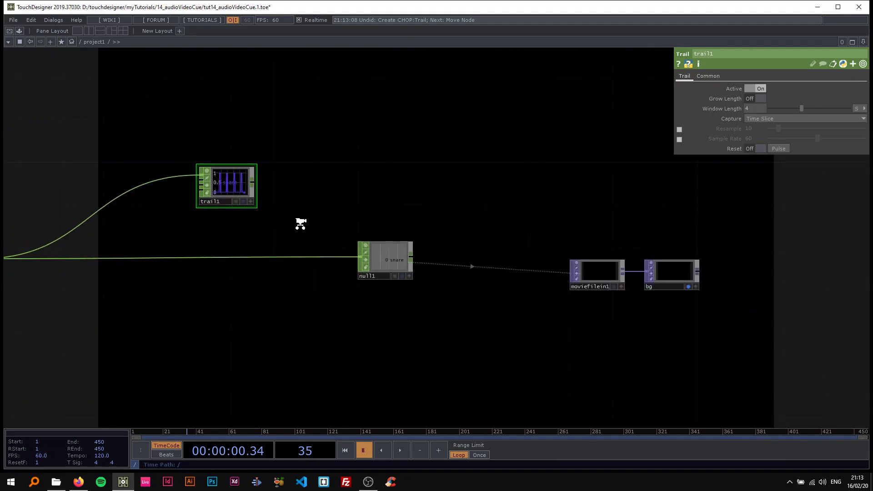
scroll(300, 224, up, 2)
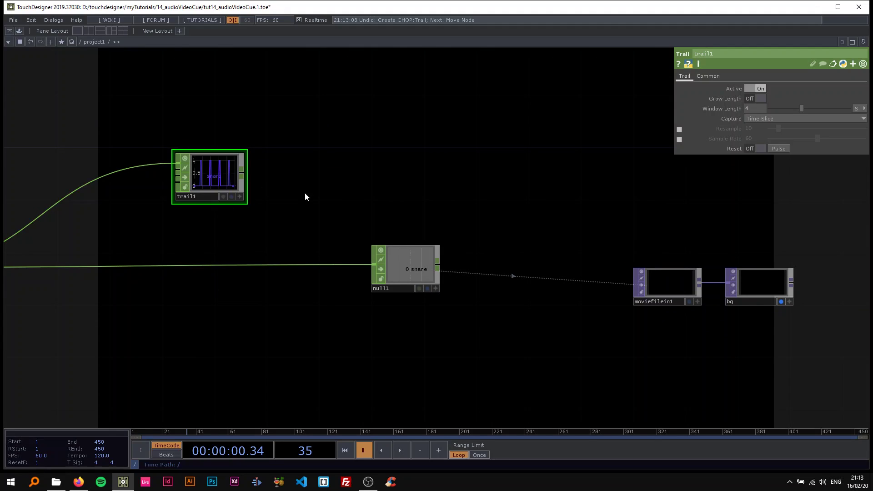
click(669, 282)
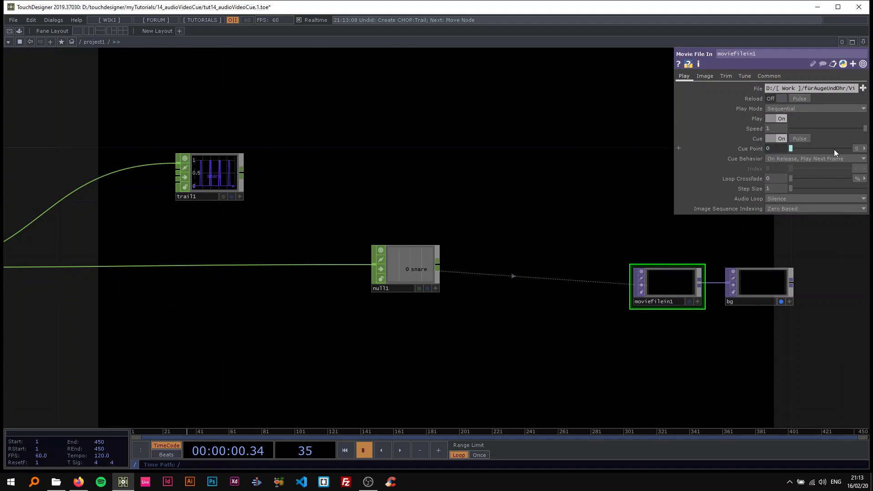
drag(477, 157, 585, 120)
right_click(373, 231)
click(387, 218)
text(speed)
click(508, 122)
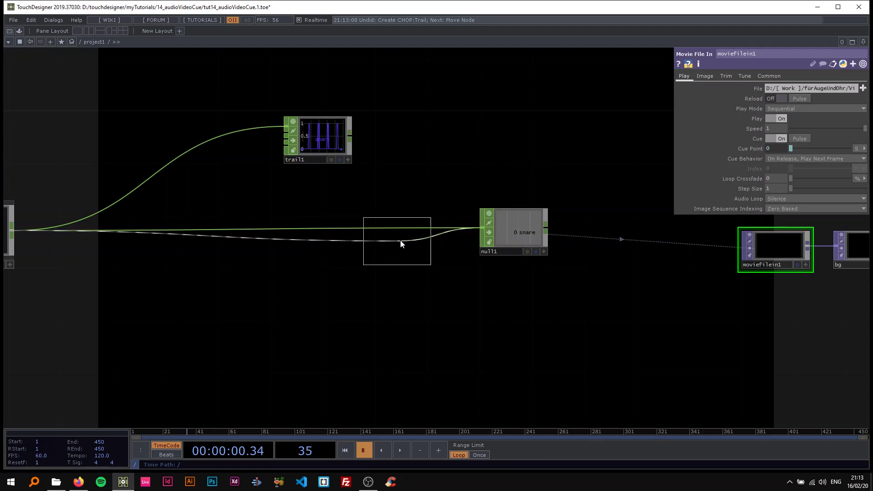
click(408, 226)
Connect speed1's output to trail1 as a second input alongside the raw snare channel.
scroll(411, 212, up, 3)
drag(306, 104, 421, 120)
drag(455, 230, 366, 100)
drag(498, 123, 423, 145)
Play the timeline and compare the snare pulses and speed1's curve in trail1 with moviefilein1's Cue Point value.
key(space)
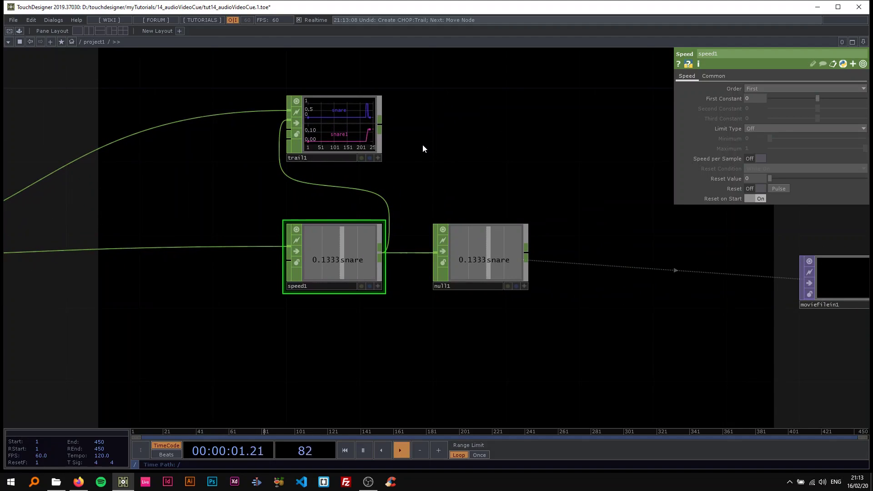
scroll(416, 142, up, 4)
scroll(334, 169, up, 3)
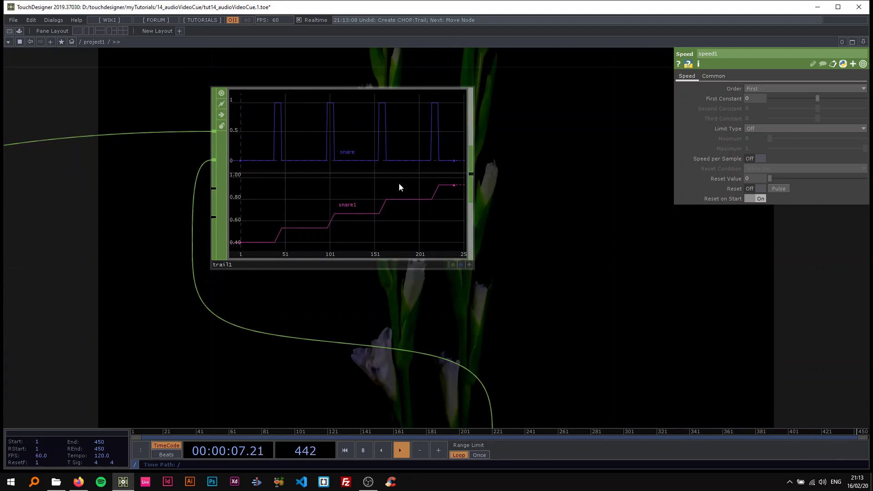
scroll(443, 200, down, 6)
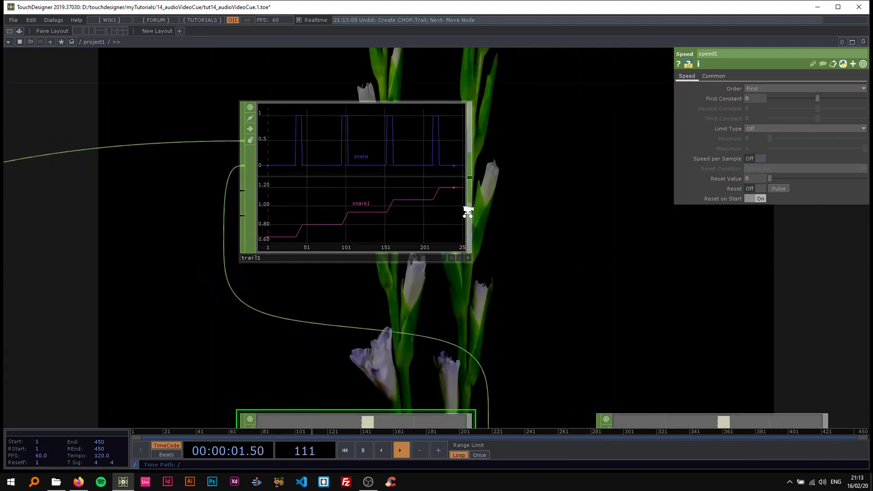
drag(502, 185, 329, 184)
scroll(494, 205, up, 3)
drag(401, 186, 382, 189)
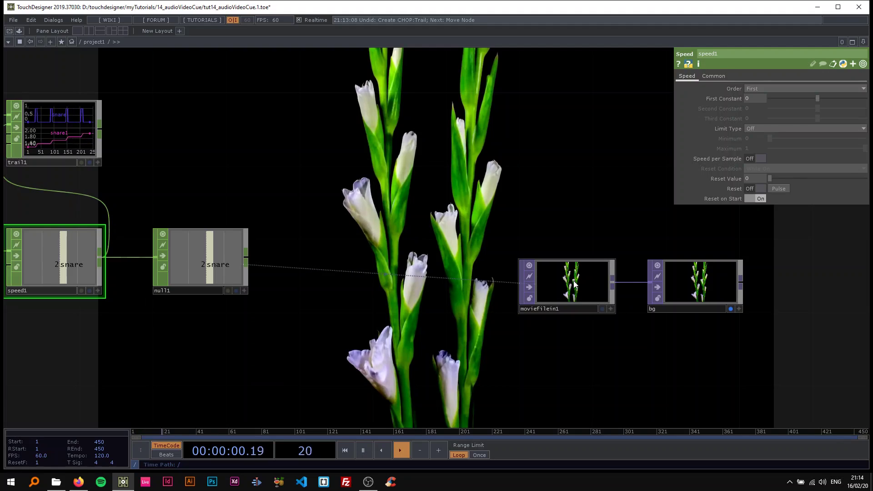
click(601, 298)
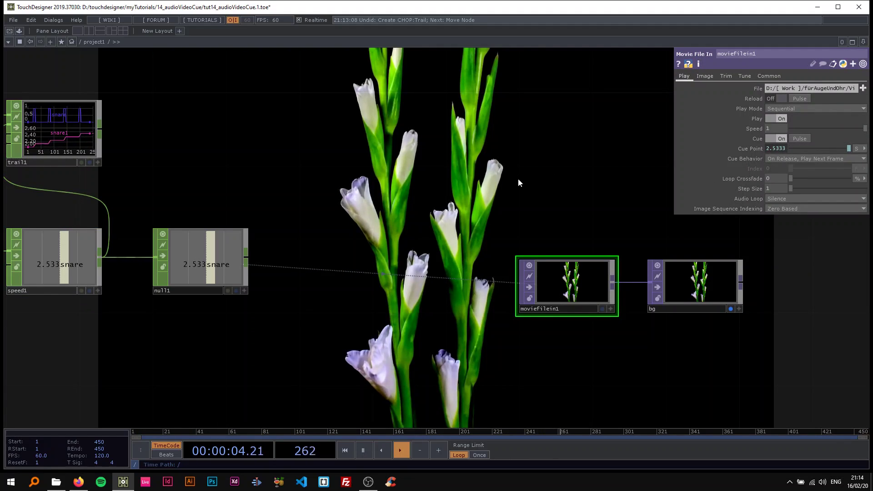
scroll(423, 190, down, 1)
scroll(423, 189, down, 4)
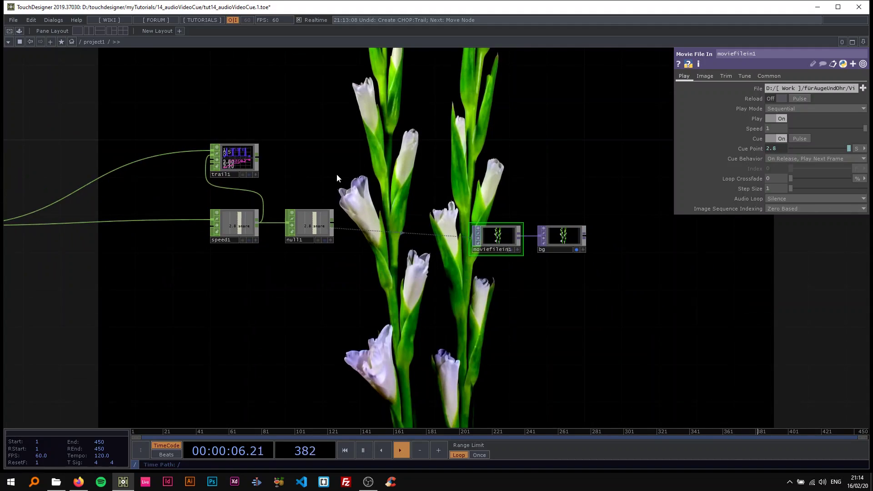
key(space)
Insert a Math CHOP into the wire between beatDetectSnare1 and speed1.
drag(436, 176, 511, 129)
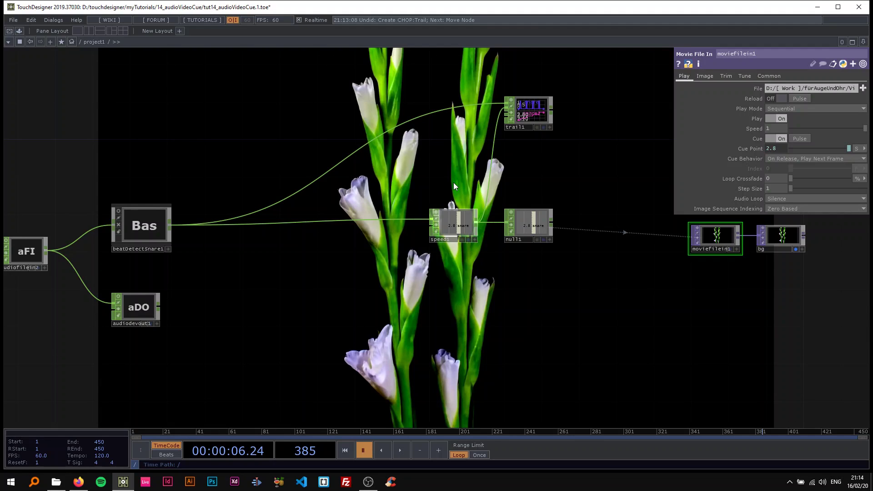
scroll(423, 181, up, 3)
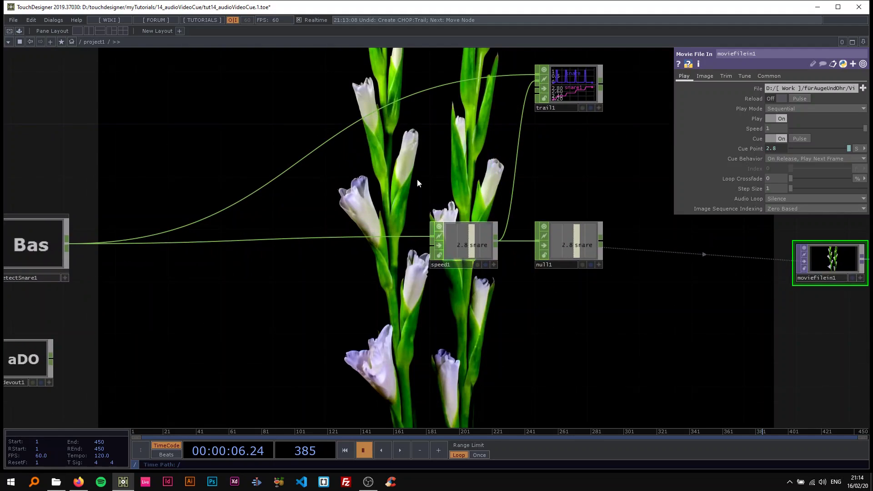
right_click(249, 233)
click(250, 230)
text(ma)
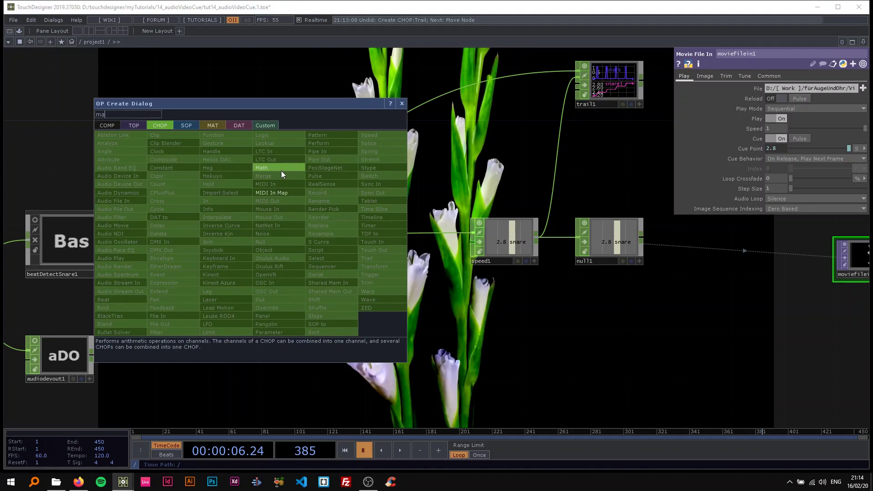
click(281, 169)
click(255, 233)
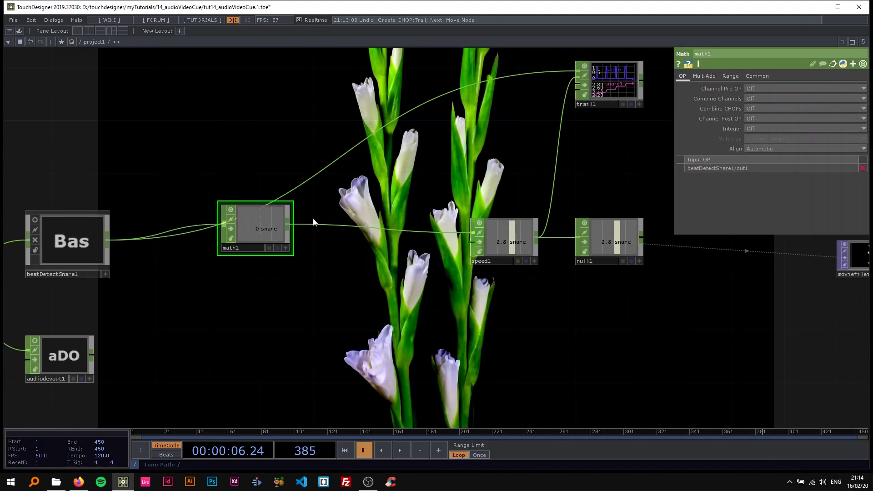
Play the timeline to check the slopes in trail1, and set the maximum of math1's To Range to 10.
drag(433, 176, 152, 174)
key(space)
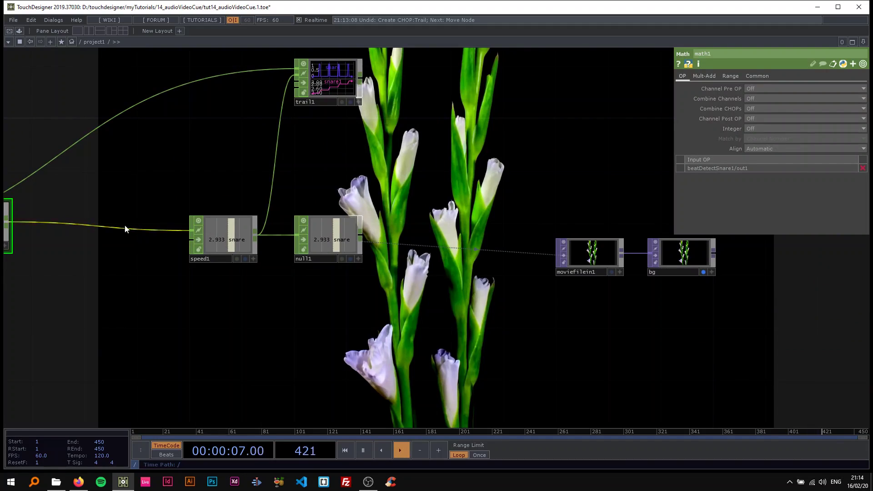
drag(18, 219, 178, 221)
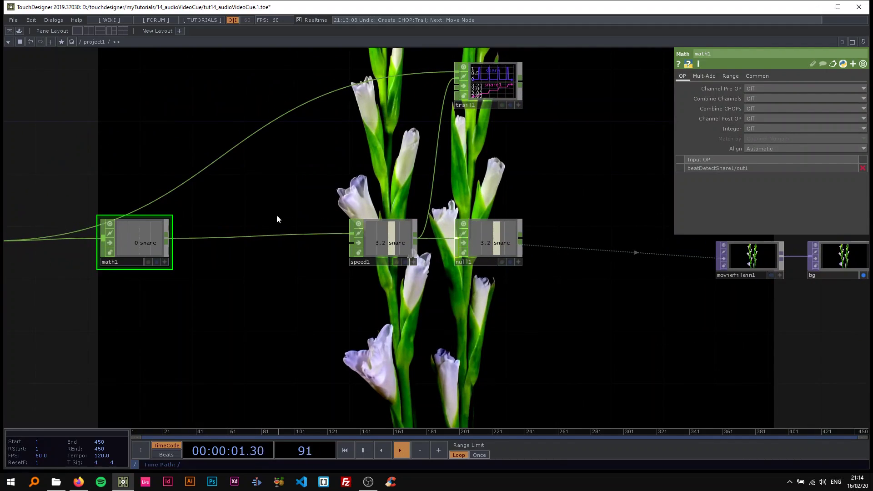
drag(238, 223, 131, 265)
scroll(391, 229, up, 5)
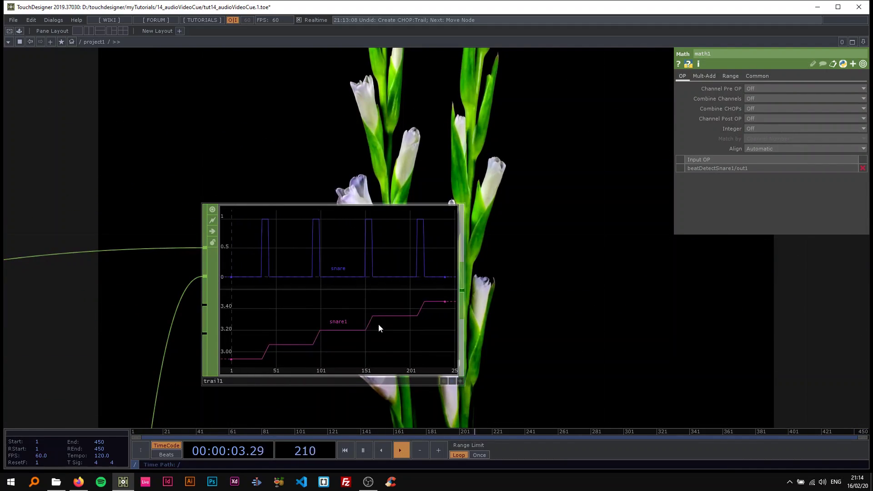
scroll(429, 282, down, 5)
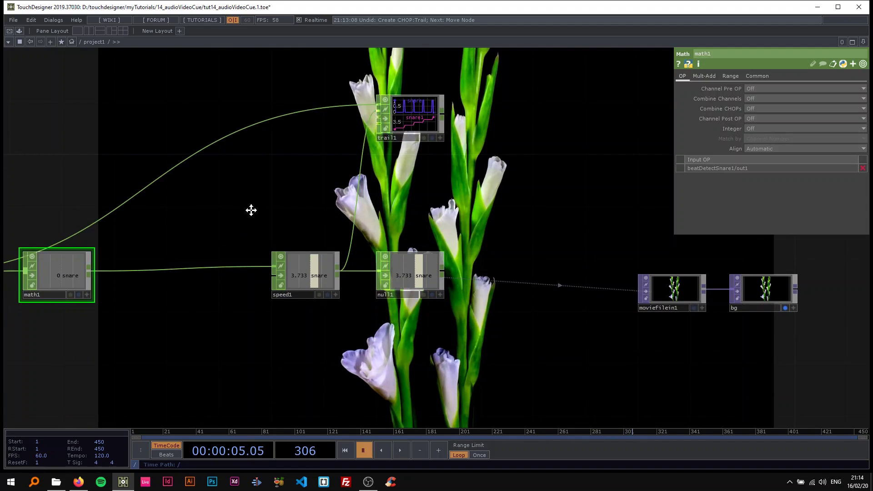
drag(243, 213, 395, 180)
click(731, 76)
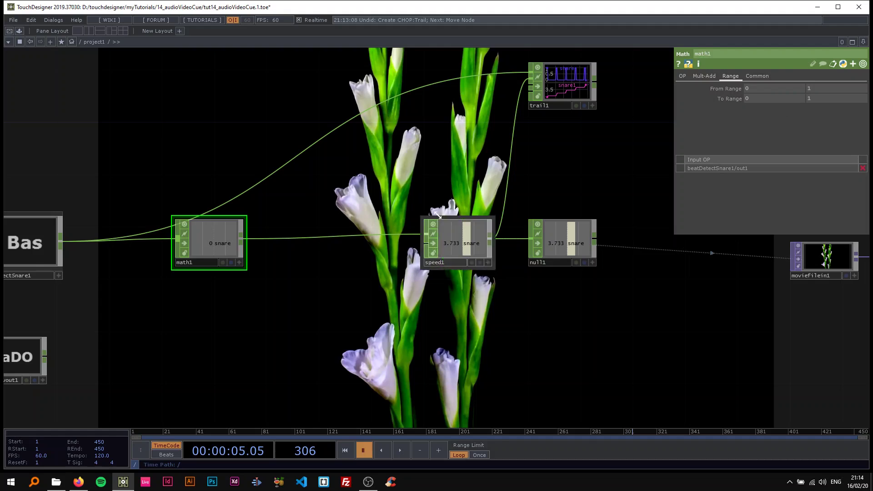
text(0)
key(Return)
Play and pause the timeline while examining how math1's output drives speed1, null1 and the movie image.
key(space)
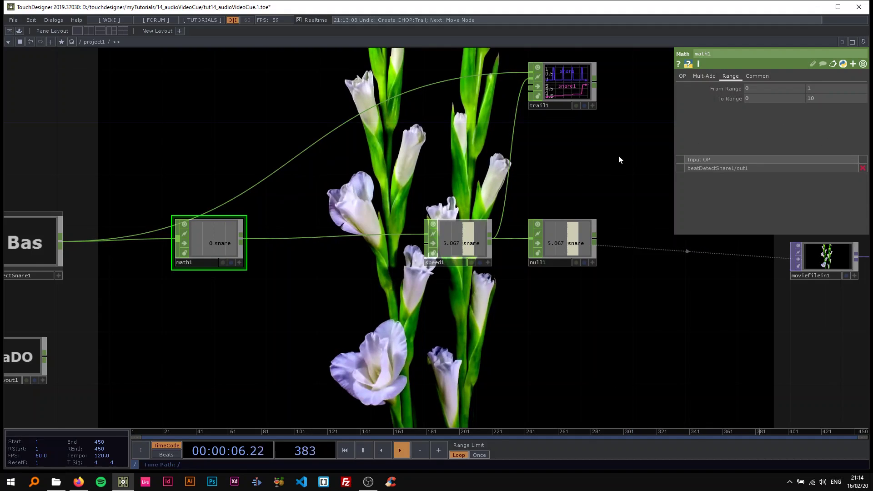
drag(619, 156, 425, 131)
drag(348, 294, 506, 162)
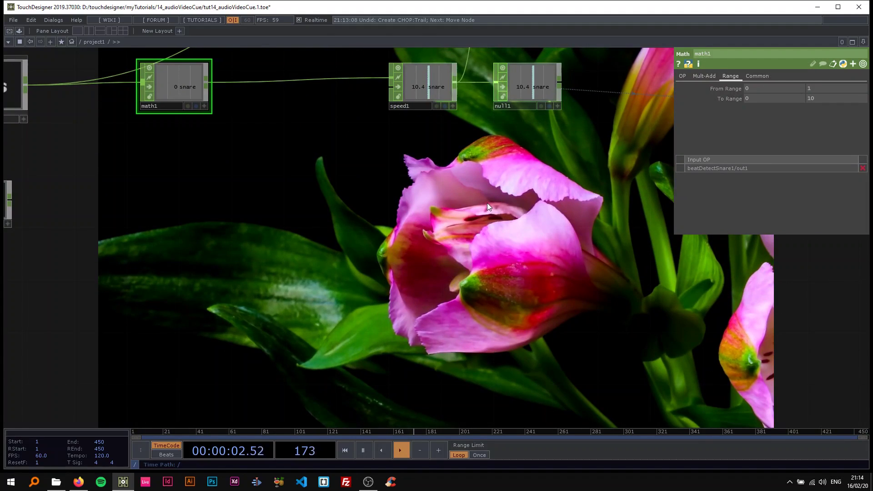
drag(322, 183, 412, 211)
key(space)
drag(318, 170, 385, 200)
scroll(385, 200, up, 4)
drag(460, 206, 394, 184)
scroll(392, 184, down, 4)
key(space)
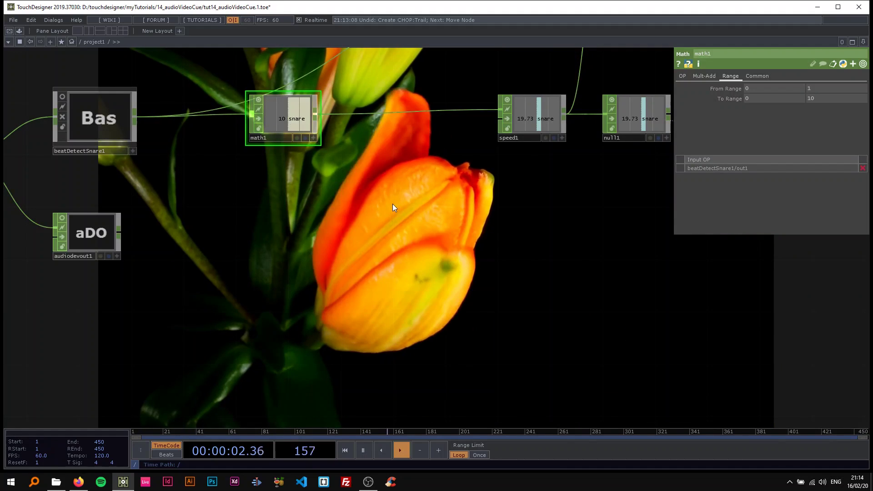
key(space)
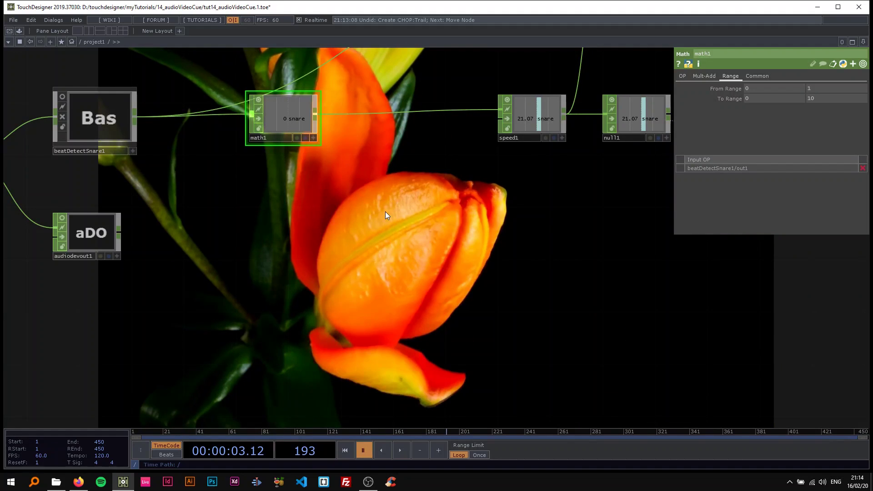
Set the minimum of math1's To Range to 1 and play the timeline briefly to check the movie's motion.
drag(312, 136, 334, 174)
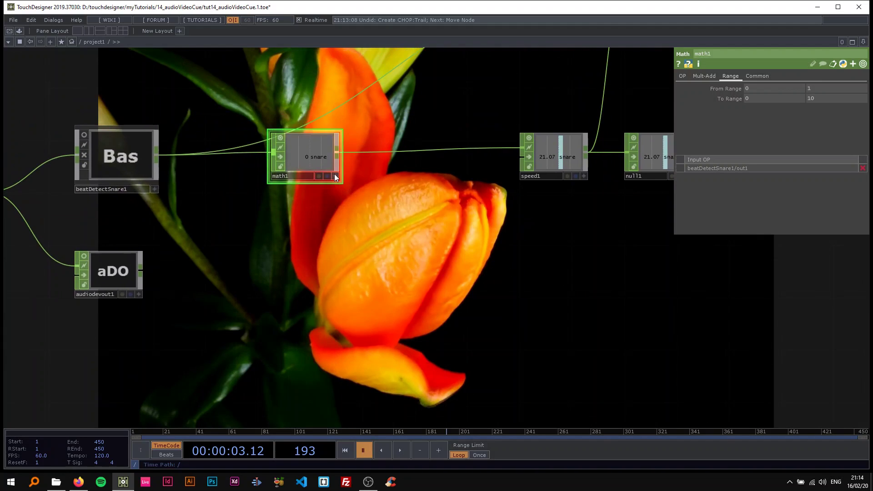
scroll(353, 189, up, 2)
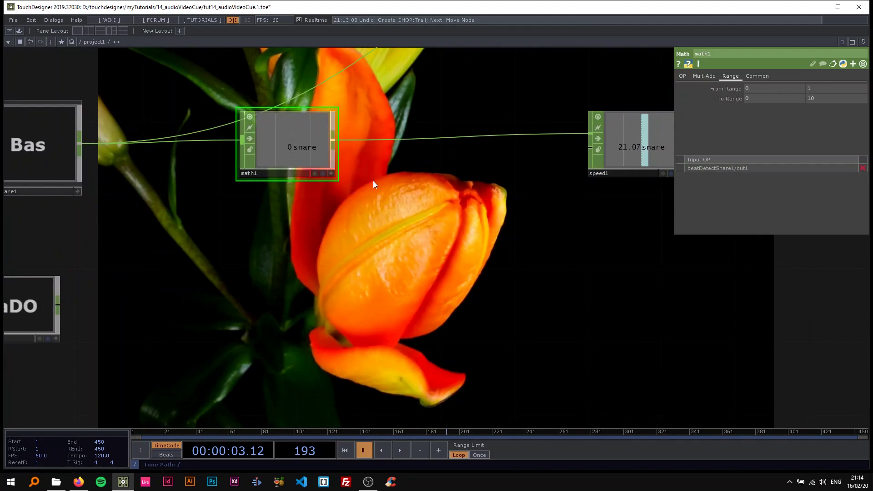
drag(753, 99, 713, 99)
text(1)
key(Return)
key(space)
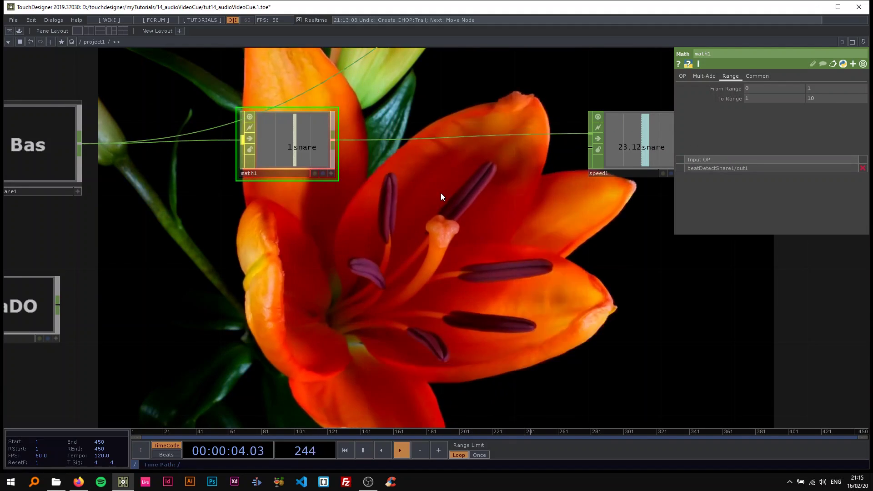
key(space)
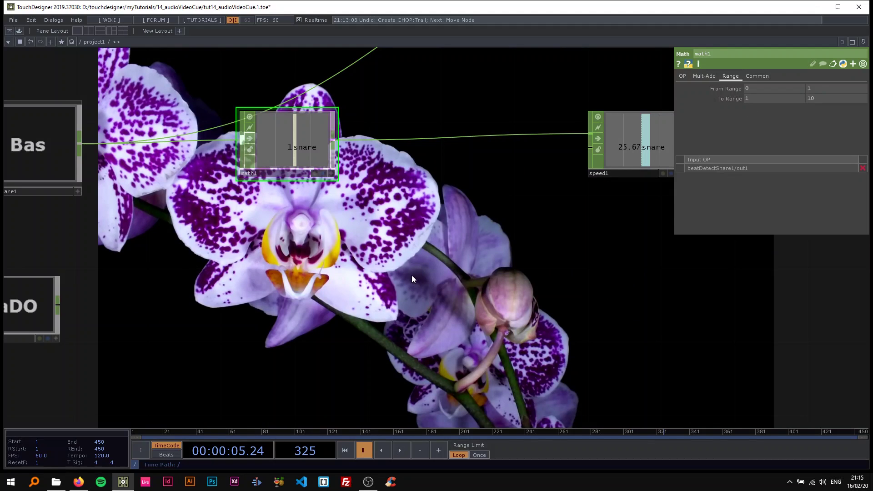
Try a To Range minimum of .2 in math1 and play the timeline to check the slower motion between snares.
scroll(432, 252, down, 3)
click(751, 97)
text(.2)
key(space)
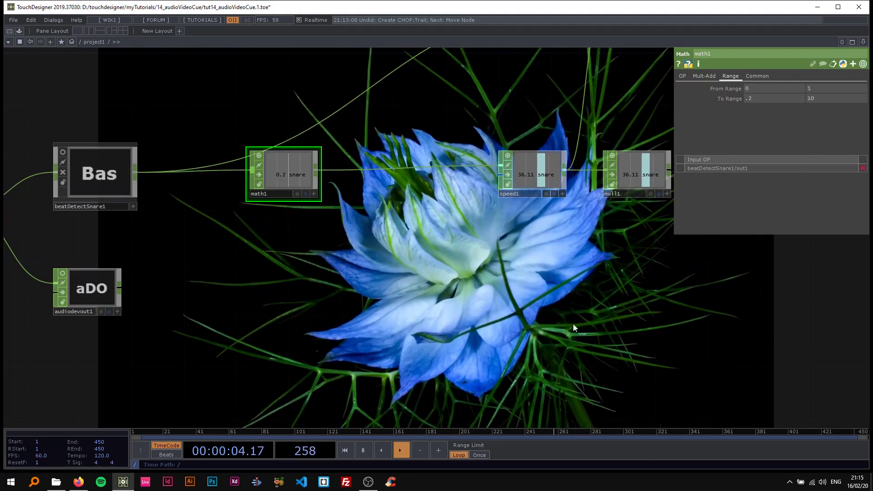
drag(519, 272, 501, 261)
scroll(498, 260, down, 5)
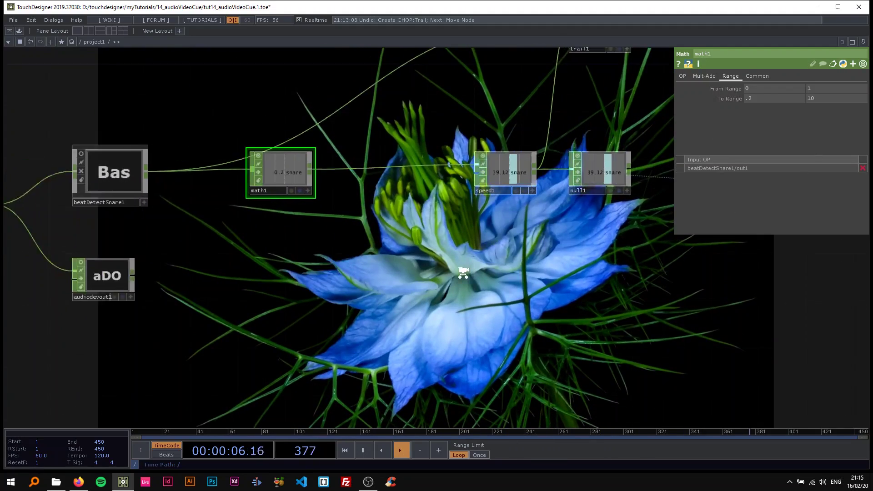
scroll(400, 255, up, 3)
Return the minimum of math1's To Range to 1 and pause playback after checking math1's output.
click(753, 98)
text(1)
key(Return)
scroll(498, 246, up, 2)
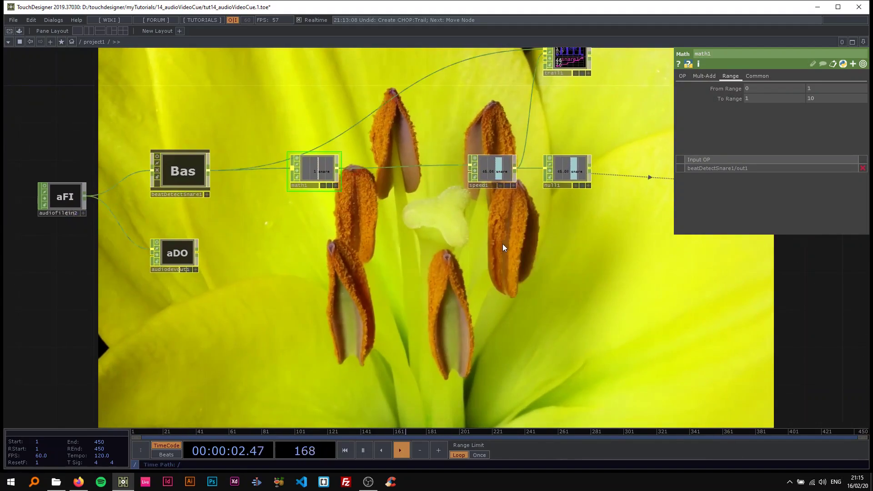
scroll(350, 191, up, 4)
key(space)
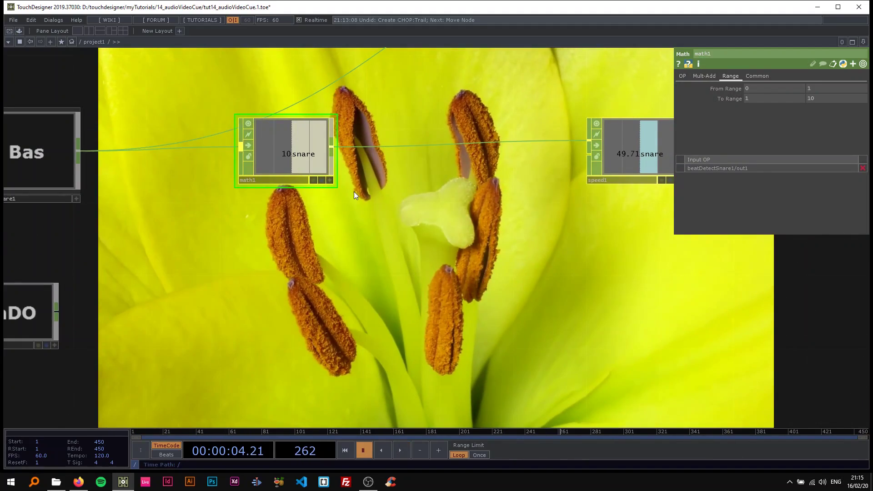
Play the timeline again and follow the signal from beatDetectSnare1 through math1 and speed1 to null1.
scroll(412, 242, down, 3)
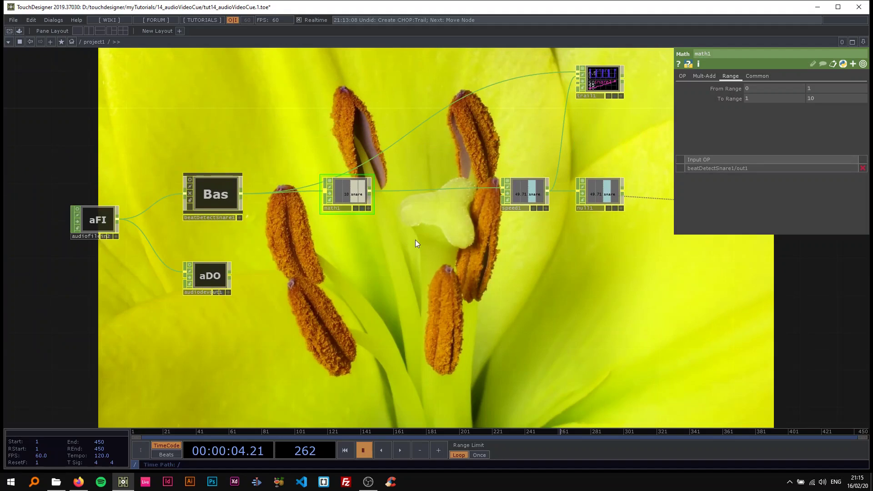
scroll(394, 209, up, 2)
drag(406, 226, 378, 223)
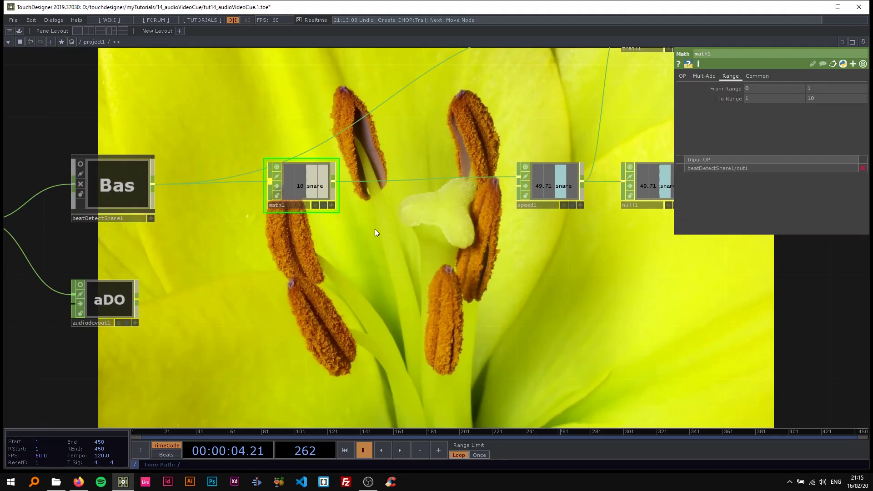
key(space)
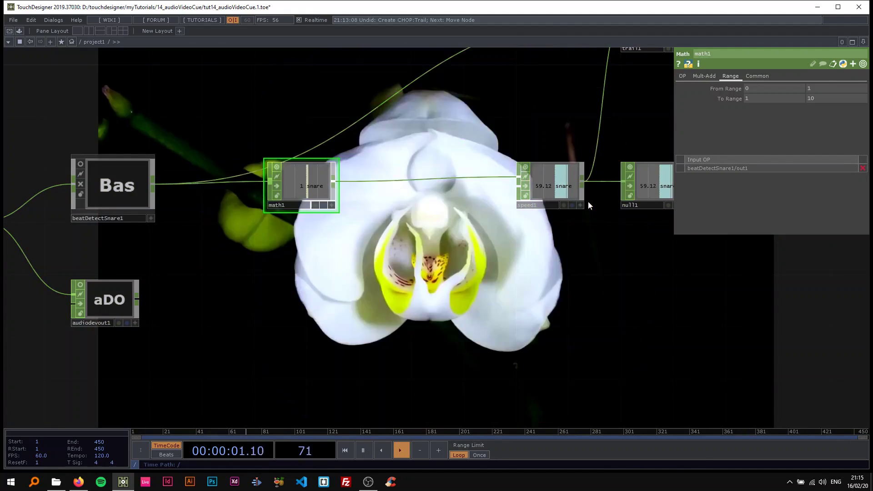
drag(497, 224, 441, 247)
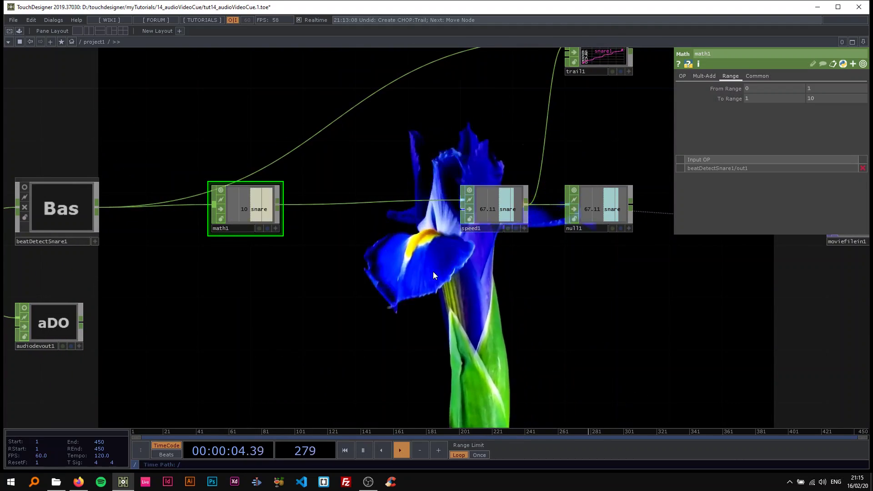
Move math1 closer to beatDetectSnare1 to make room before speed1, and pause playback.
drag(257, 209, 230, 208)
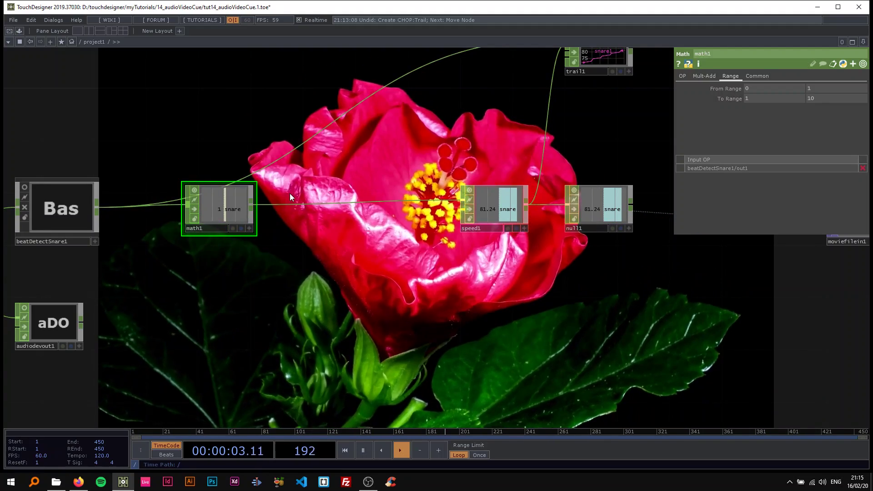
key(space)
right_click(315, 203)
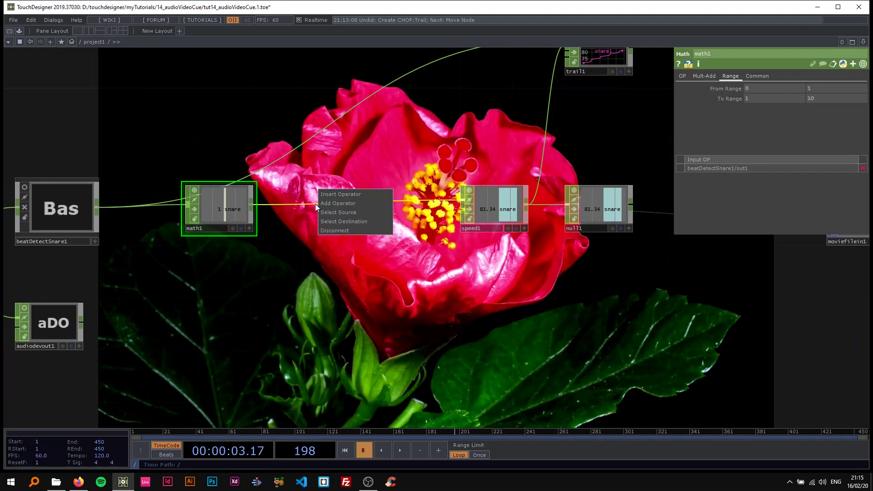
click(316, 173)
Play the timeline and compare the snare pulses with speed1's accumulated curve in trail1.
key(space)
drag(589, 77, 433, 215)
key(space)
scroll(457, 183, up, 5)
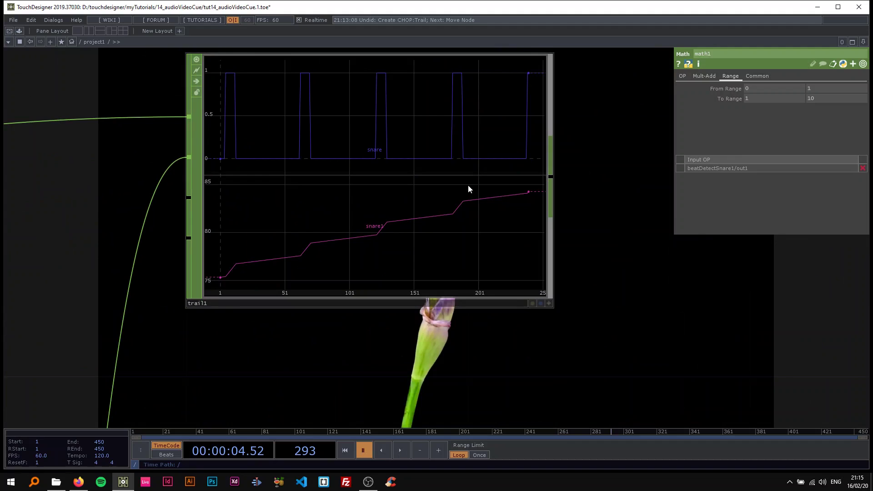
key(space)
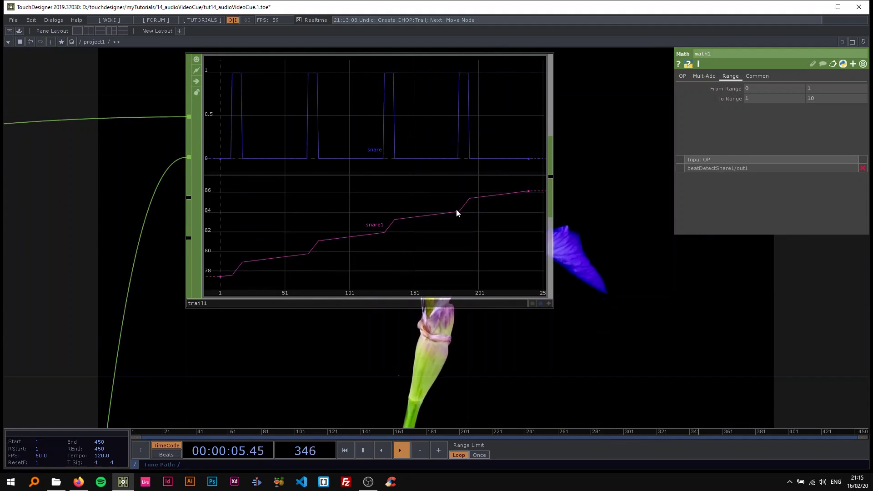
key(space)
Insert a Lag CHOP on the connection between math1 and speed1.
scroll(523, 212, down, 6)
drag(304, 325, 358, 228)
scroll(358, 229, up, 2)
scroll(357, 227, up, 2)
right_click(316, 256)
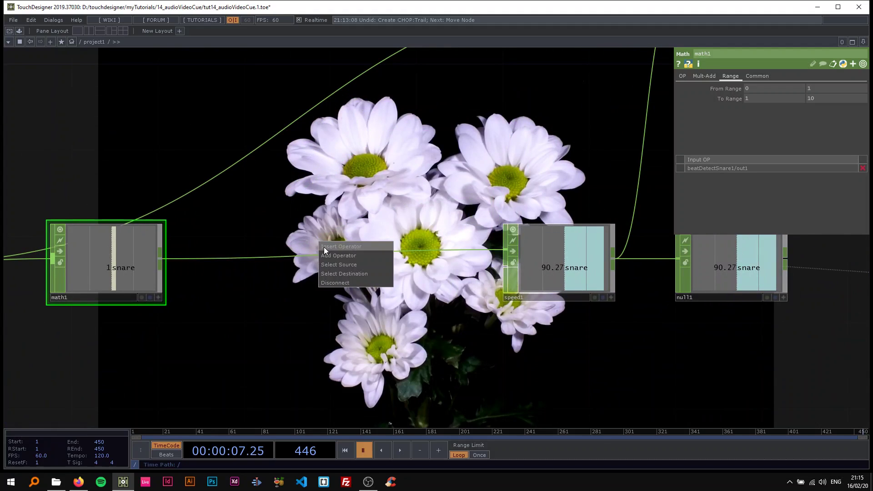
click(324, 247)
text(lag)
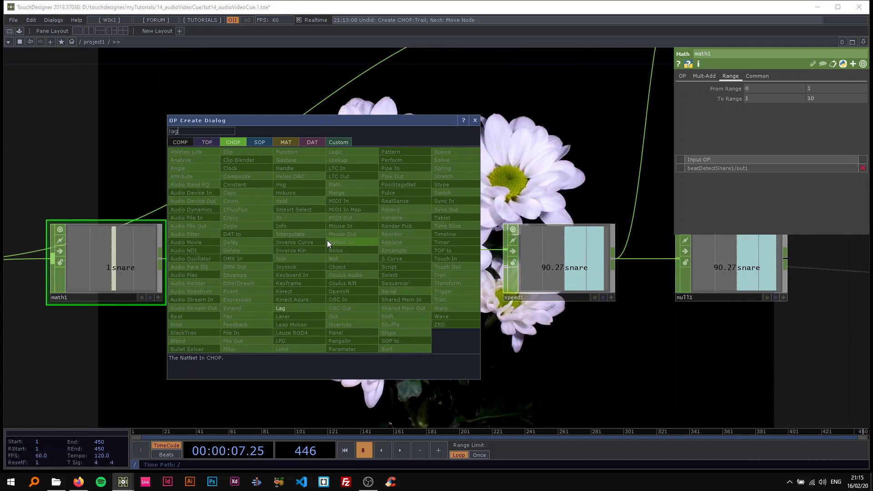
click(289, 308)
click(337, 262)
Connect lag1's output to trail1's second input in place of speed1's signal.
scroll(339, 262, down, 3)
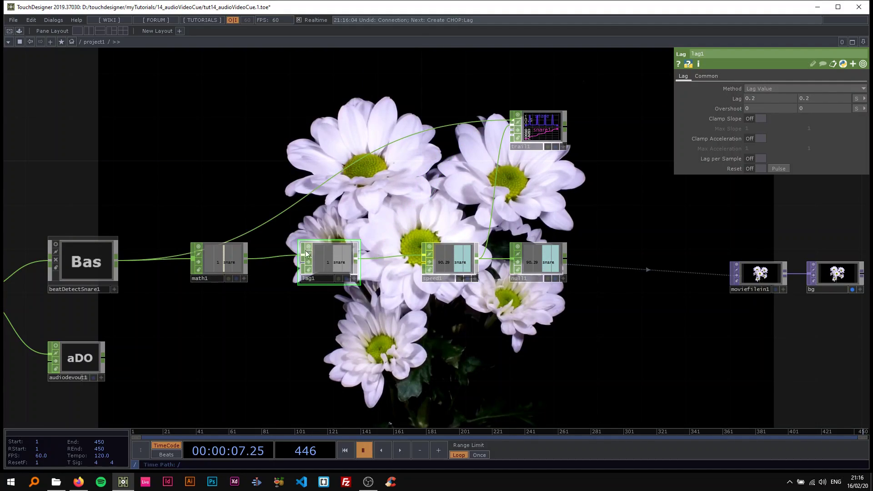
click(509, 123)
scroll(443, 160, up, 2)
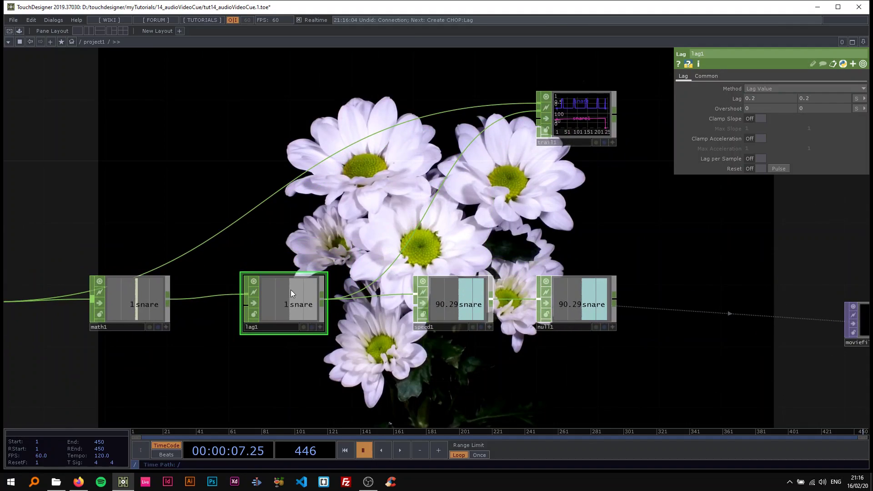
scroll(292, 294, up, 1)
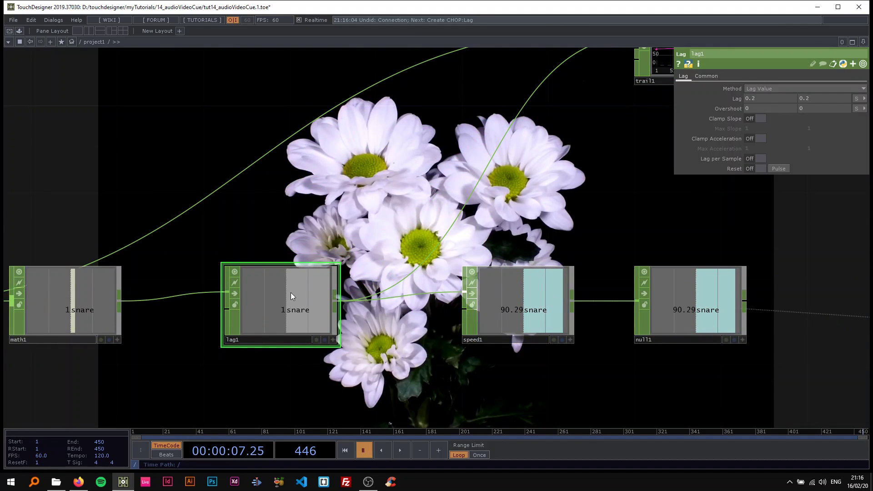
scroll(304, 287, up, 2)
drag(354, 253, 425, 195)
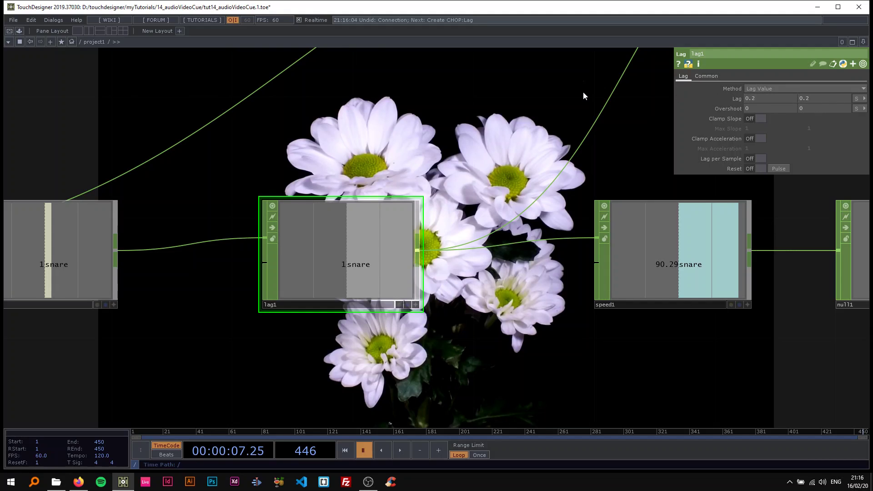
Play the timeline and examine how lag1 shapes the rise and fall of each snare pulse in trail1.
scroll(583, 93, down, 5)
drag(580, 87, 334, 205)
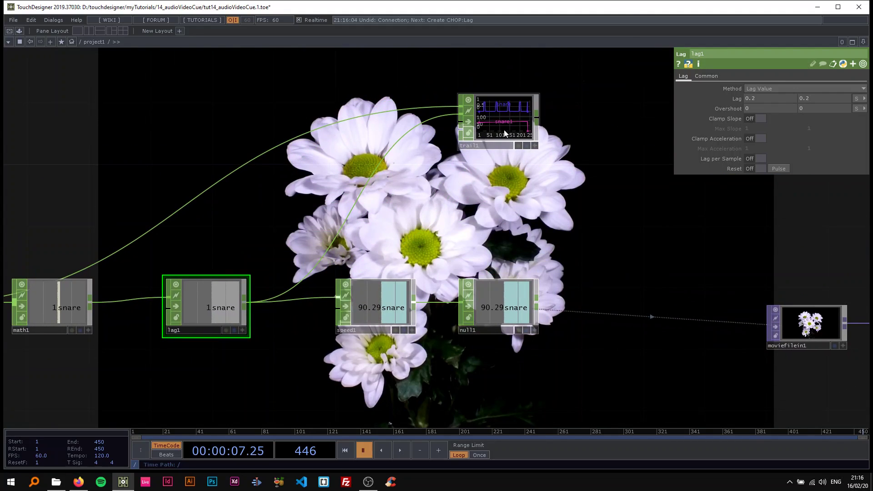
scroll(506, 123, up, 5)
key(space)
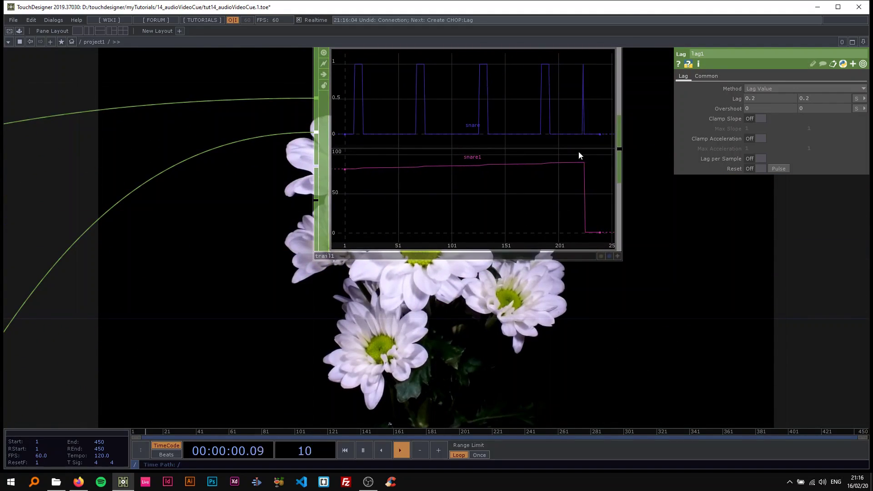
drag(629, 203, 596, 248)
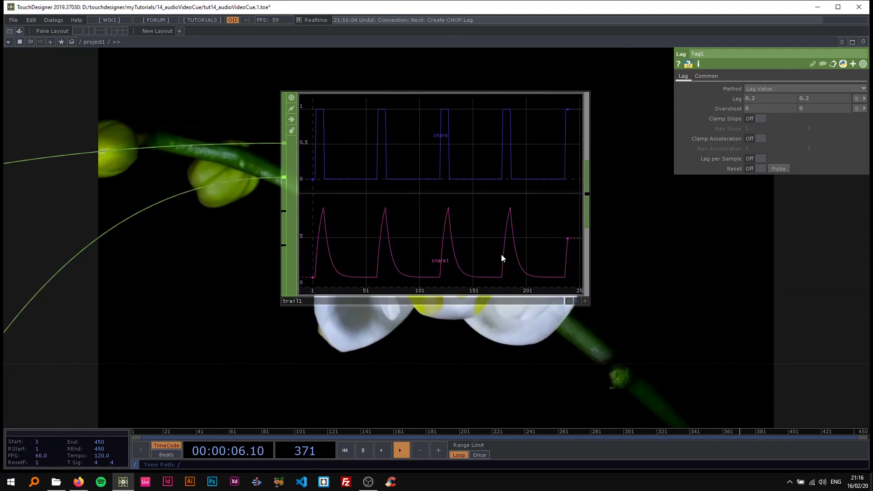
key(space)
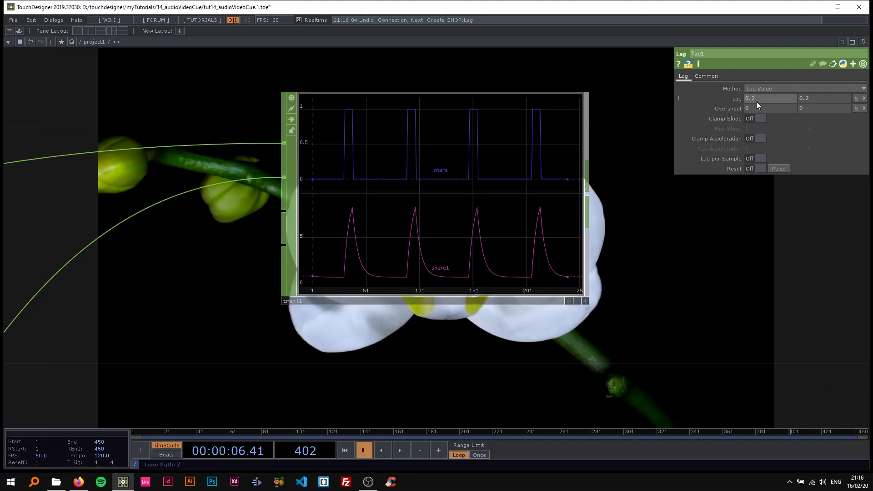
Set lag1's first Lag value to 0 and play the timeline briefly to check the curve in trail1.
text(0)
key(Return)
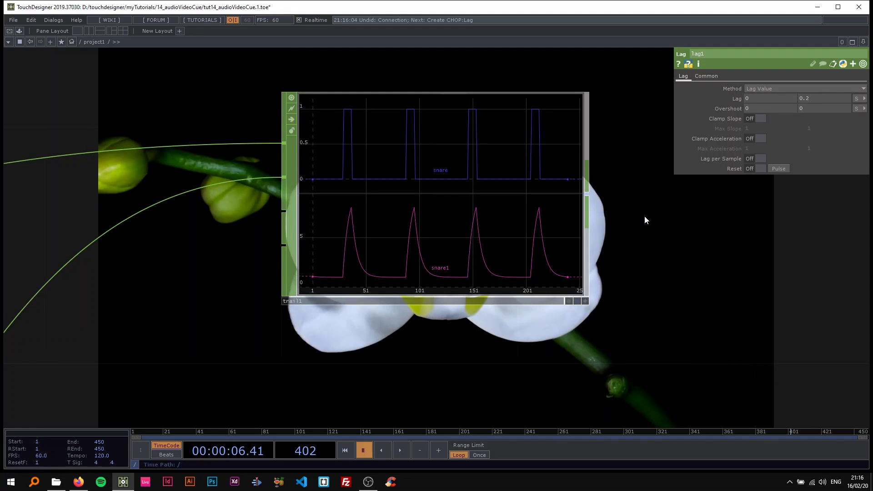
key(space)
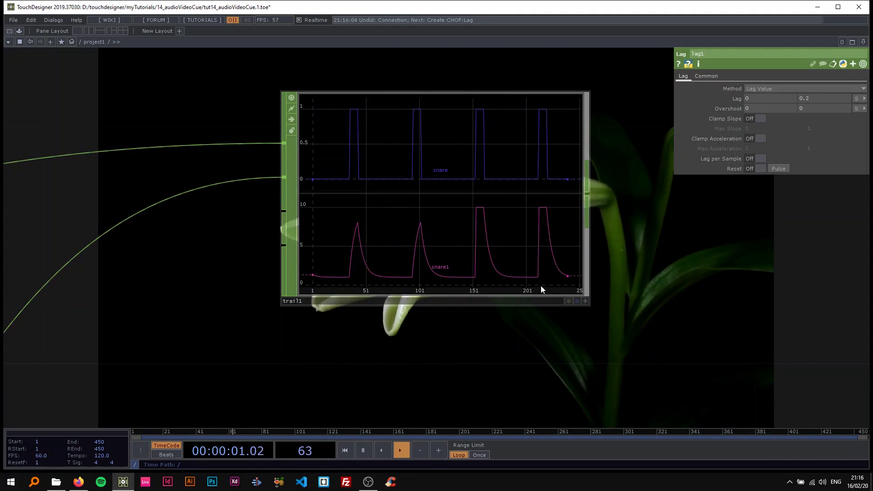
drag(544, 313, 497, 168)
scroll(497, 168, down, 4)
drag(546, 255, 566, 338)
scroll(524, 168, down, 1)
key(space)
Play the timeline again and inspect closely how lag1's signal falls off after each snare in trail1.
scroll(565, 338, up, 3)
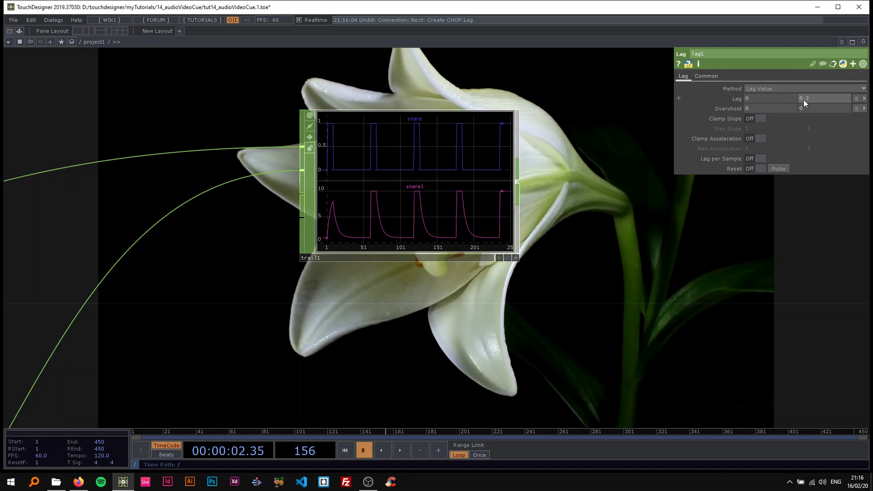
scroll(475, 150, up, 1)
scroll(475, 150, up, 1)
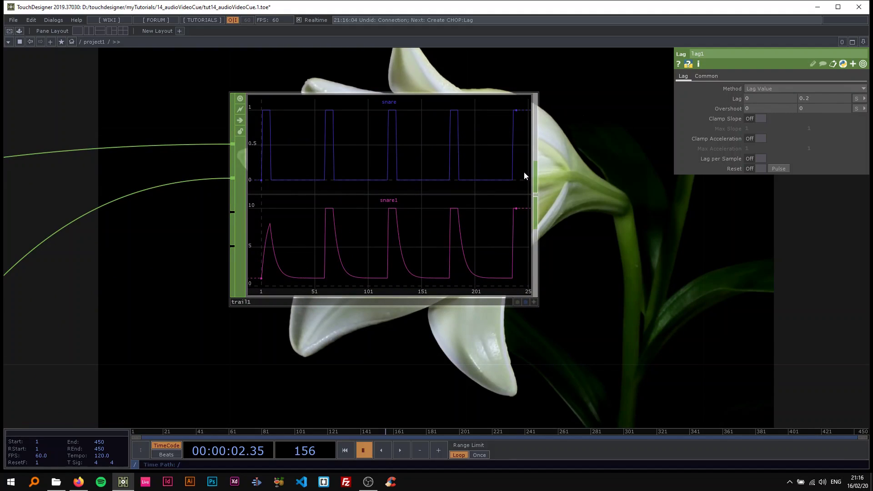
key(space)
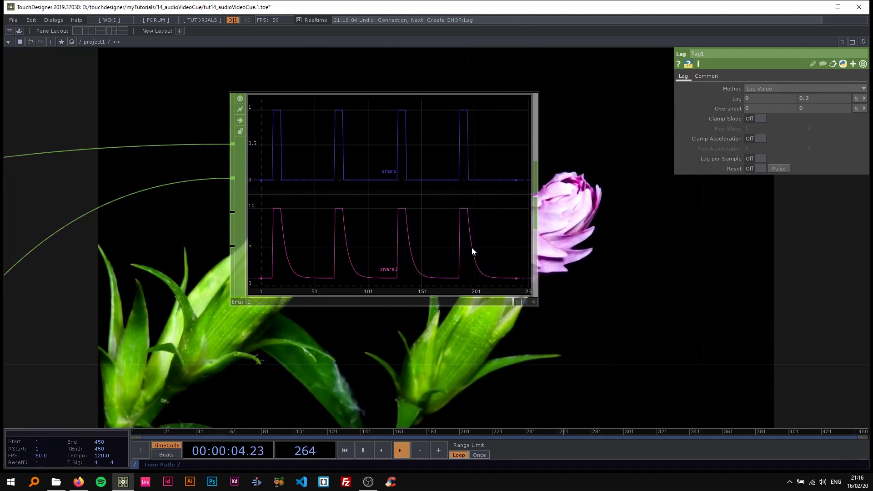
scroll(476, 224, down, 1)
scroll(472, 250, up, 3)
key(space)
scroll(441, 227, up, 1)
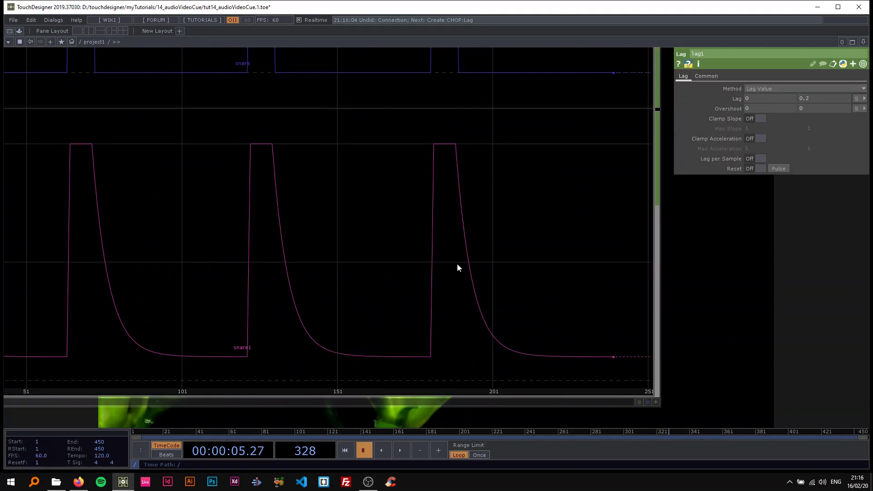
Connect speed1's output to trail1's third input and play the timeline to compare the three curves.
scroll(565, 346, down, 8)
drag(441, 380, 341, 250)
scroll(341, 250, up, 2)
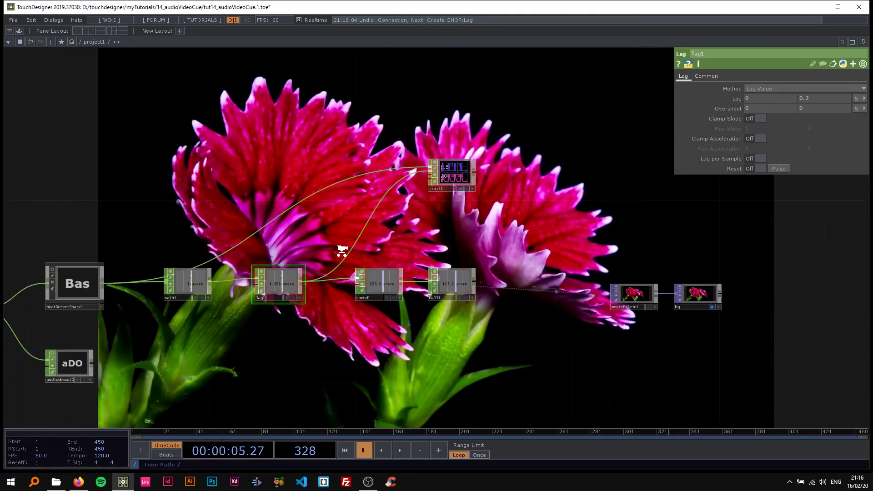
scroll(463, 228, up, 2)
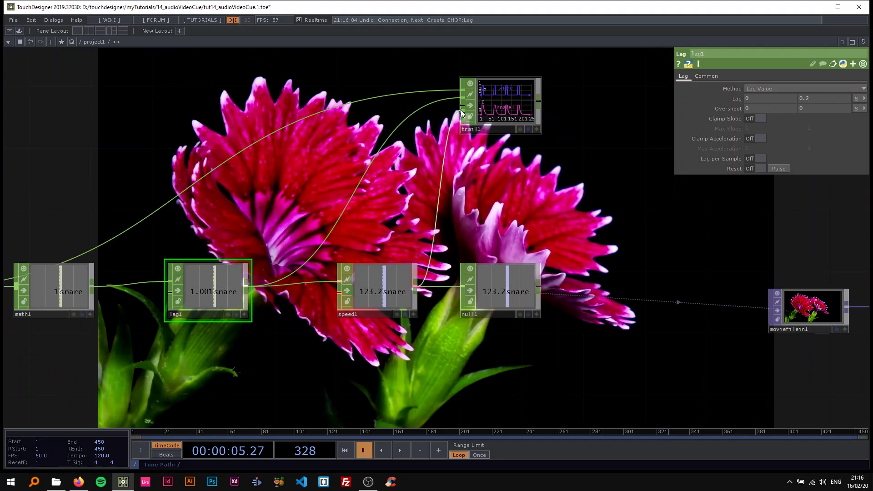
scroll(507, 103, up, 4)
scroll(721, 238, down, 1)
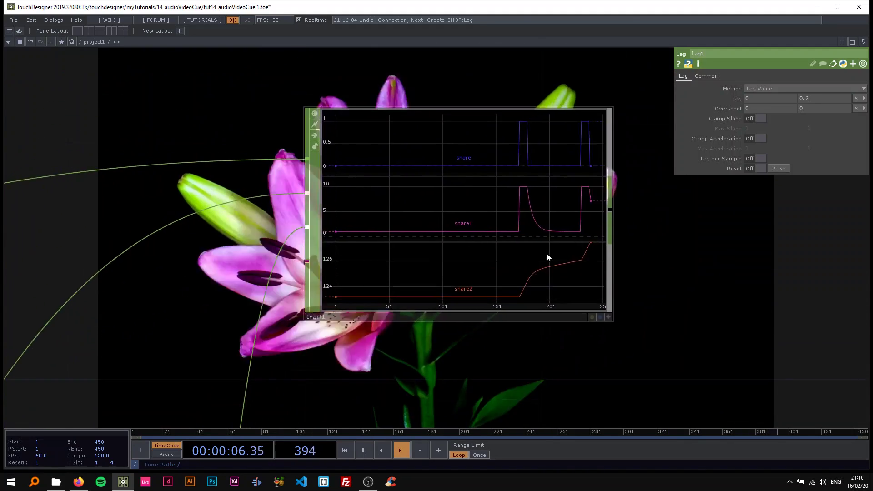
scroll(544, 254, up, 1)
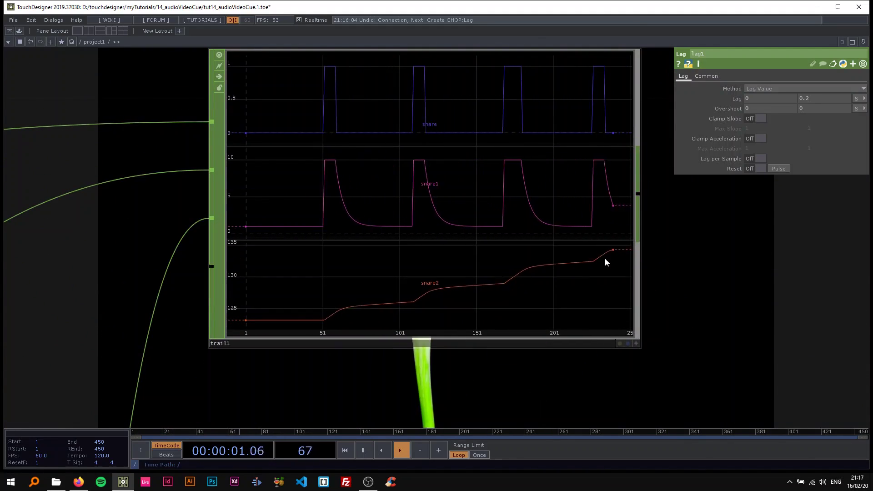
Bypass lag1 briefly and re-enable it to compare the movie's motion with and without the lag.
scroll(607, 258, down, 3)
drag(705, 263, 444, 156)
scroll(445, 157, down, 3)
drag(465, 211, 601, 167)
click(135, 248)
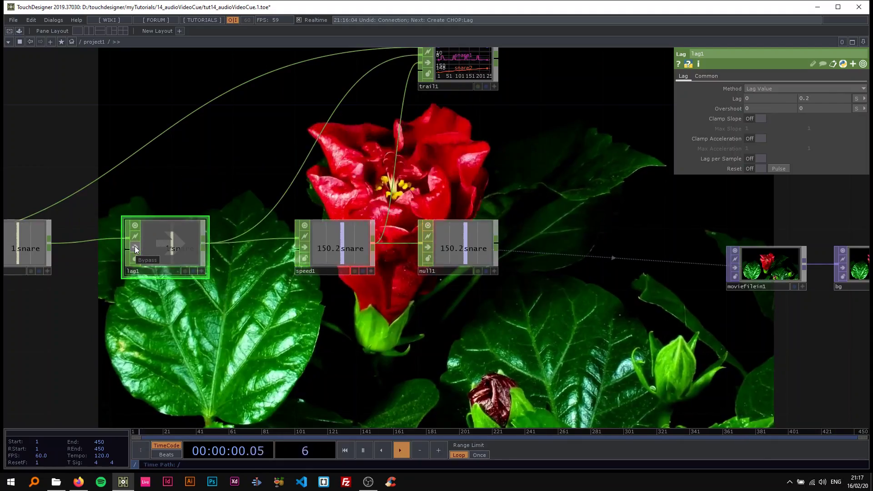
click(135, 248)
drag(421, 289, 530, 224)
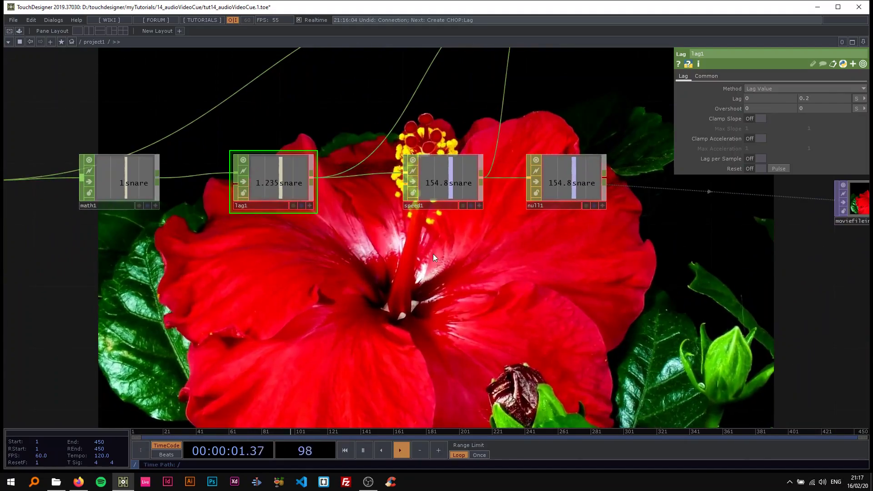
scroll(433, 257, down, 5)
scroll(400, 285, up, 5)
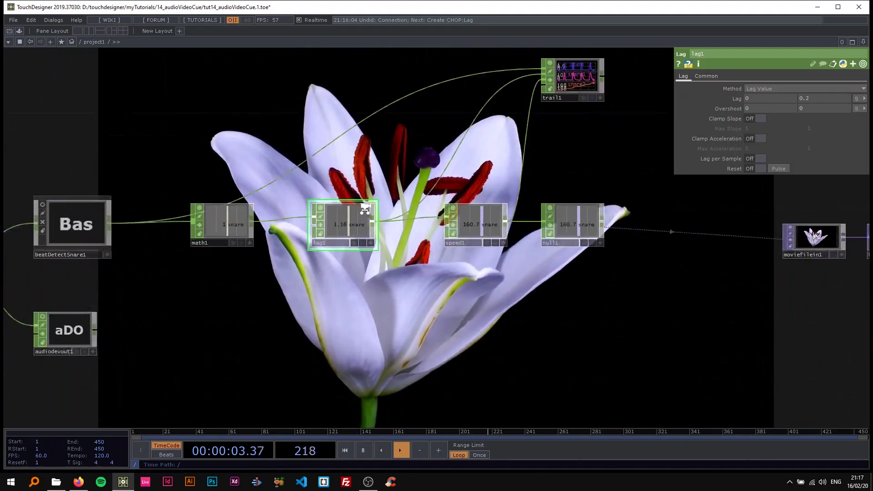
Select math1 and review the signal chain through lag1, speed1 and null1 to moviefilein1.
click(198, 225)
drag(386, 288, 334, 294)
drag(508, 183, 214, 138)
scroll(307, 147, down, 3)
drag(418, 183, 344, 189)
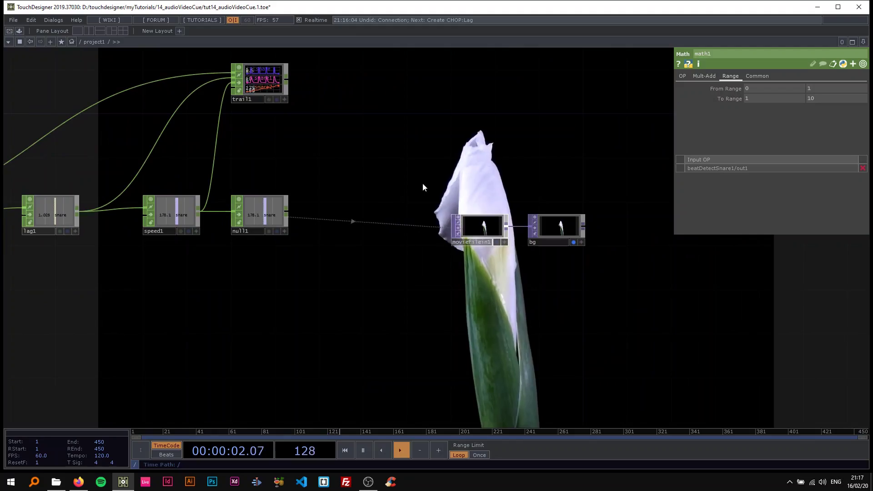
Delete the trail1 operator from the network.
drag(438, 155, 581, 141)
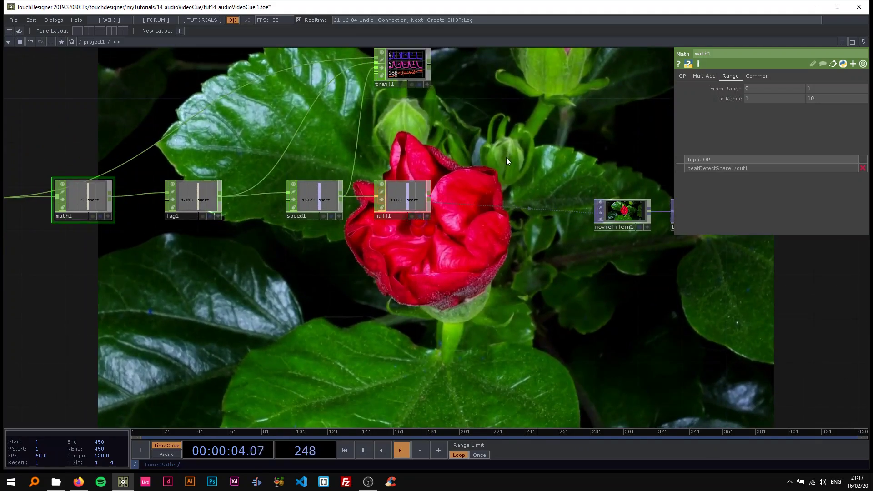
drag(397, 62, 411, 75)
click(409, 75)
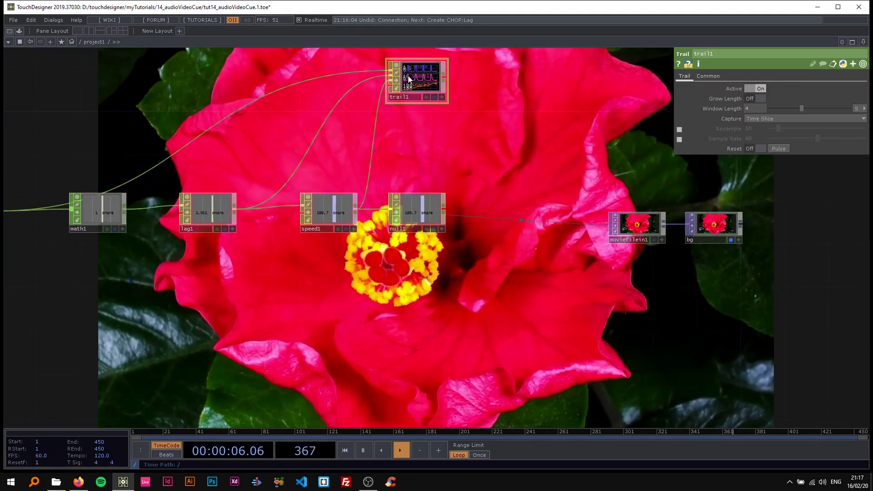
key(Delete)
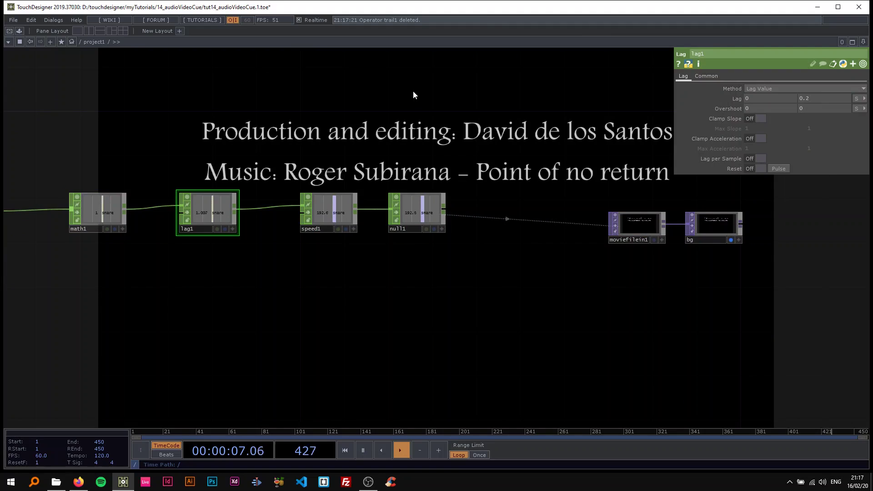
Check moviefilein1's cue point against the parameters of speed1 while the timeline plays.
click(638, 222)
click(345, 221)
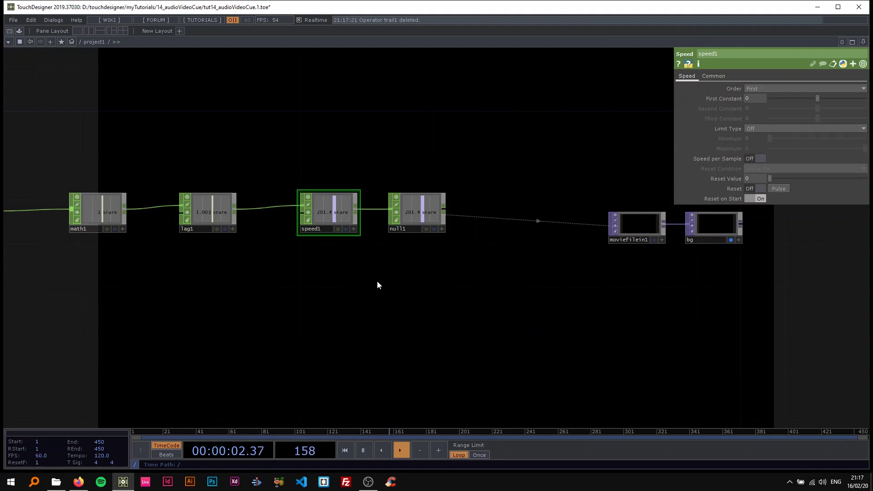
drag(330, 253, 380, 227)
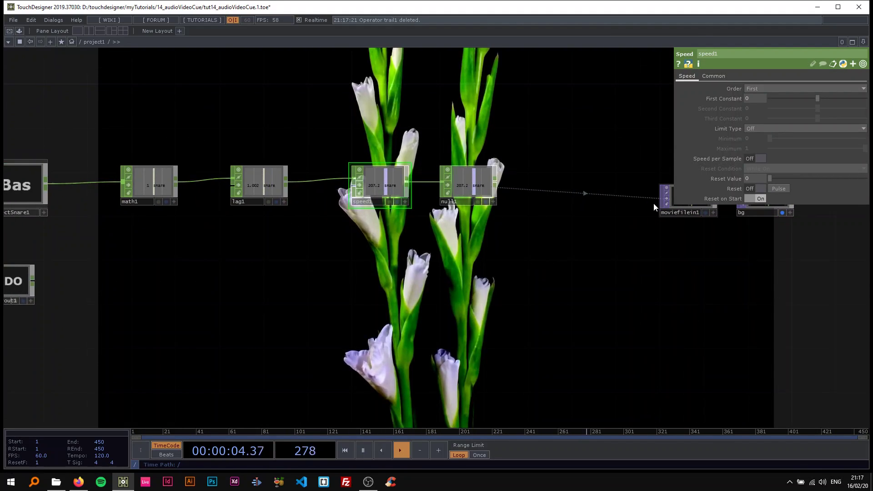
drag(740, 222, 612, 207)
click(575, 189)
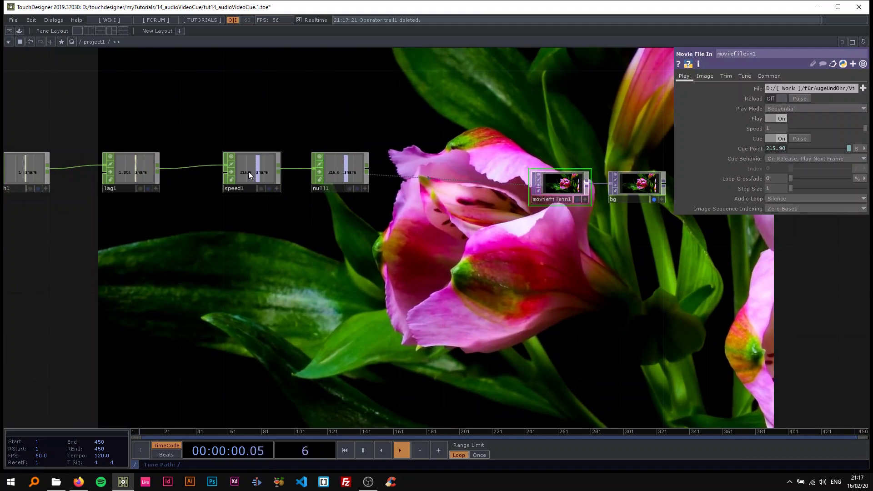
click(248, 171)
drag(272, 198, 402, 167)
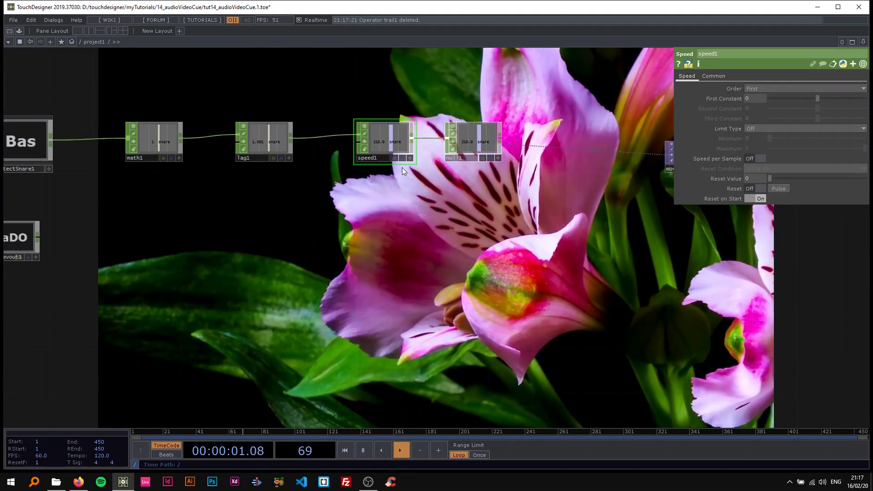
Pulse the reset of speed1 to restart its accumulated count, and watch the movie play from its beginning.
scroll(384, 146, up, 2)
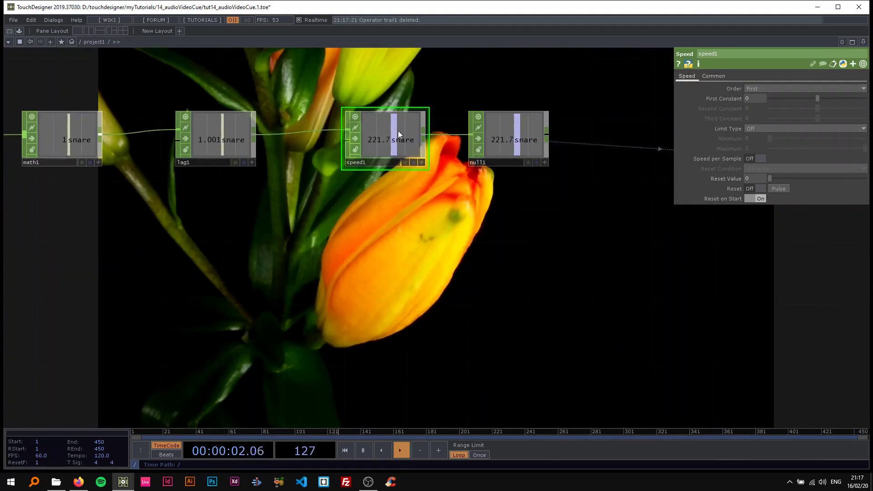
click(786, 190)
drag(503, 233, 405, 300)
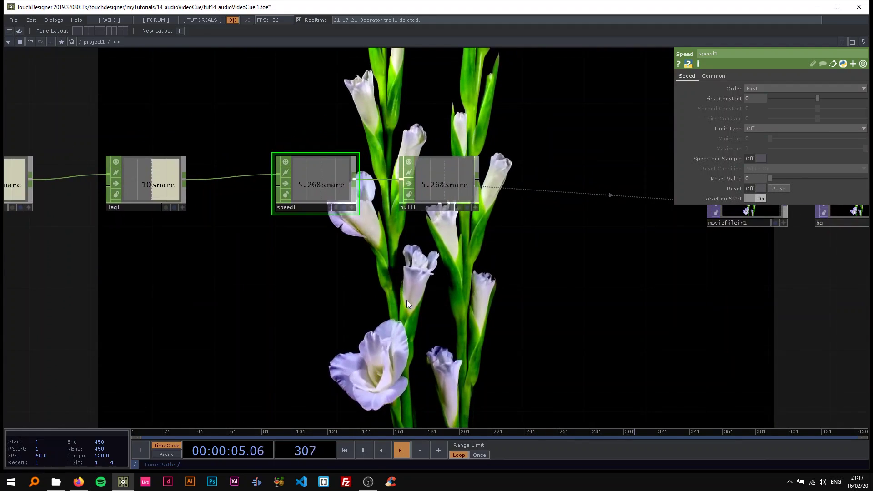
scroll(482, 236, down, 3)
drag(491, 244, 513, 214)
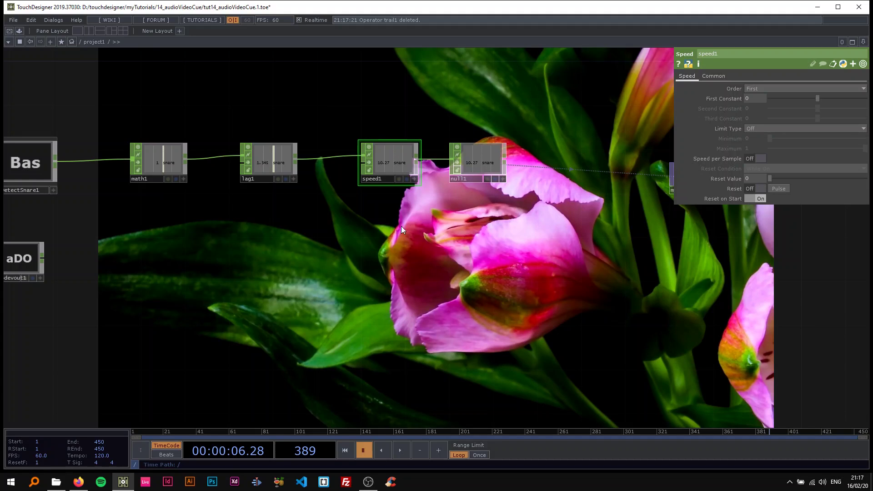
Set speed1's Limit Type to Loop with a Maximum of 10 and play the timeline to test the looping.
scroll(390, 176, up, 2)
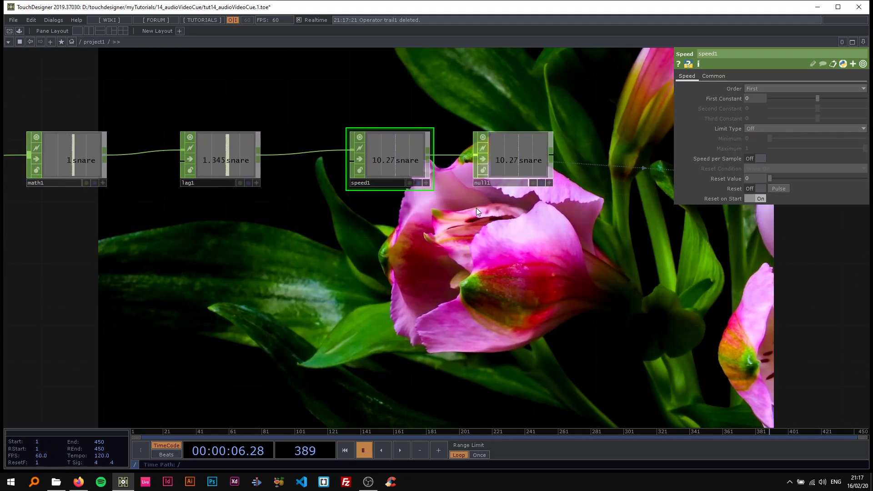
drag(393, 220, 294, 222)
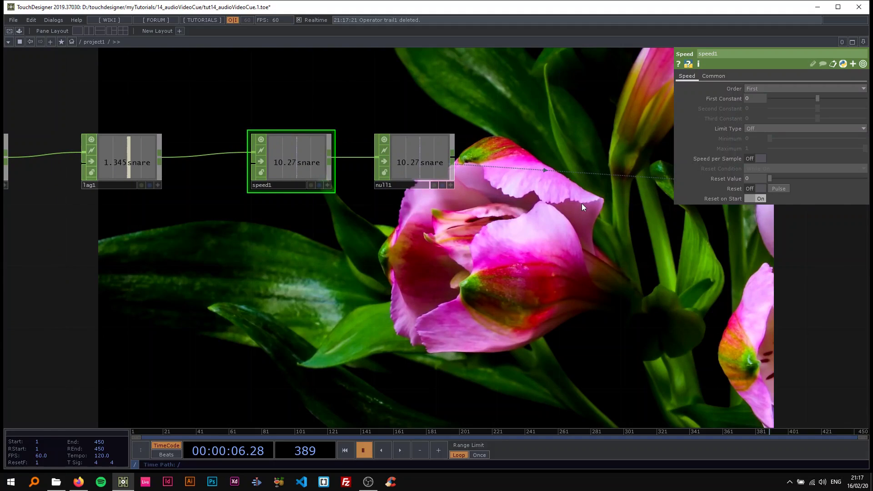
drag(356, 202, 430, 179)
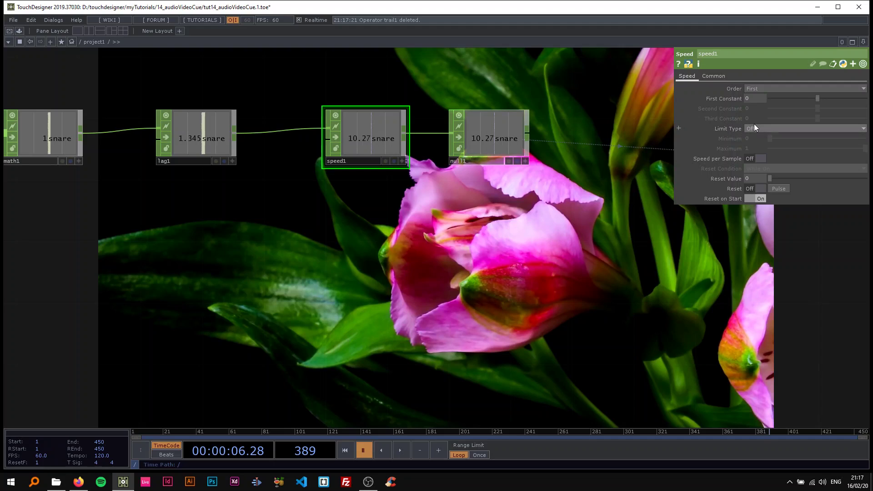
click(758, 152)
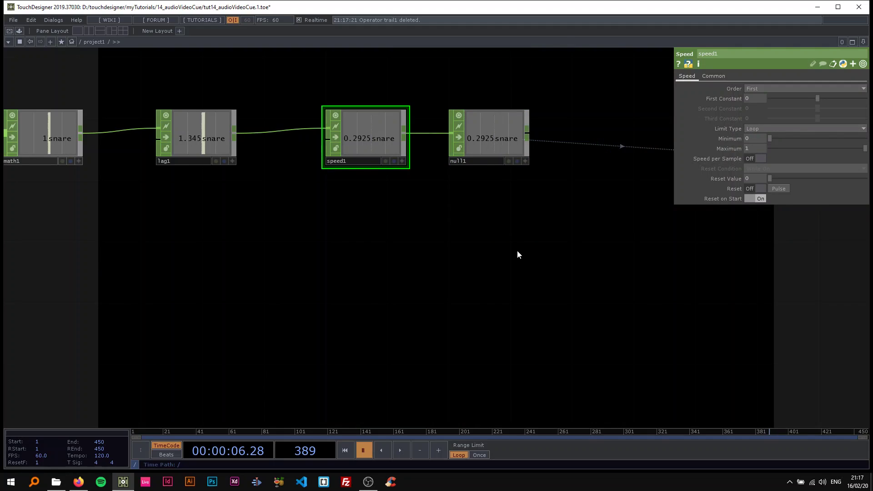
click(752, 152)
text(10)
key(Return)
key(space)
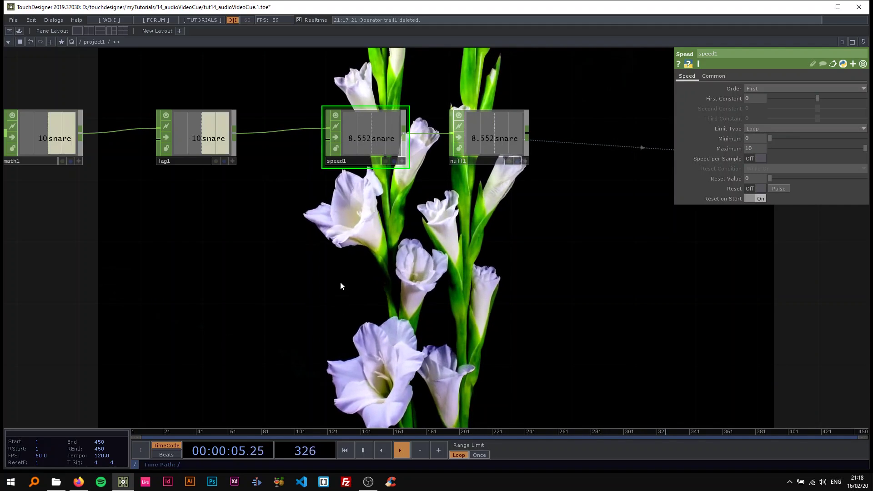
key(space)
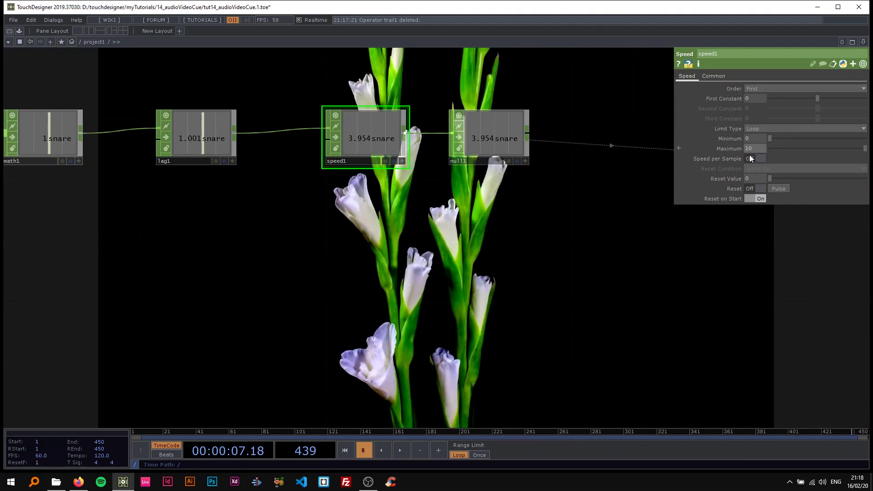
Change speed1's Limit Type to Zigzag and play the timeline to test the back-and-forth motion.
click(757, 129)
click(761, 160)
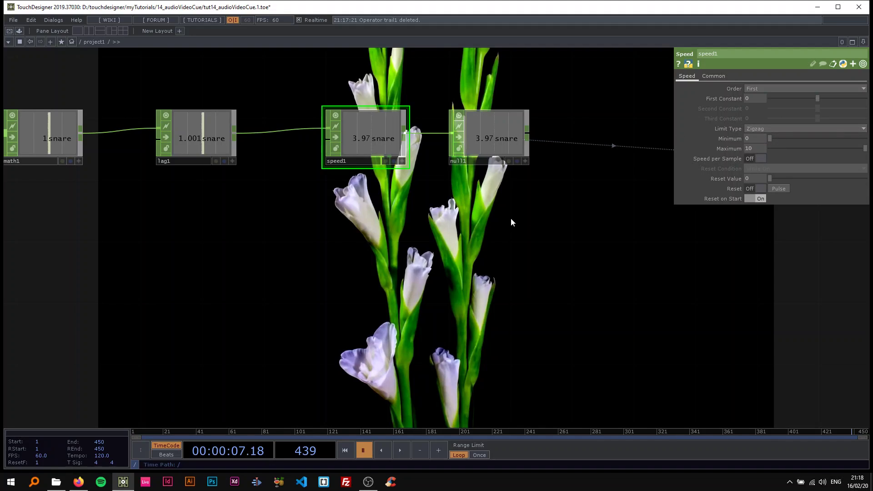
key(space)
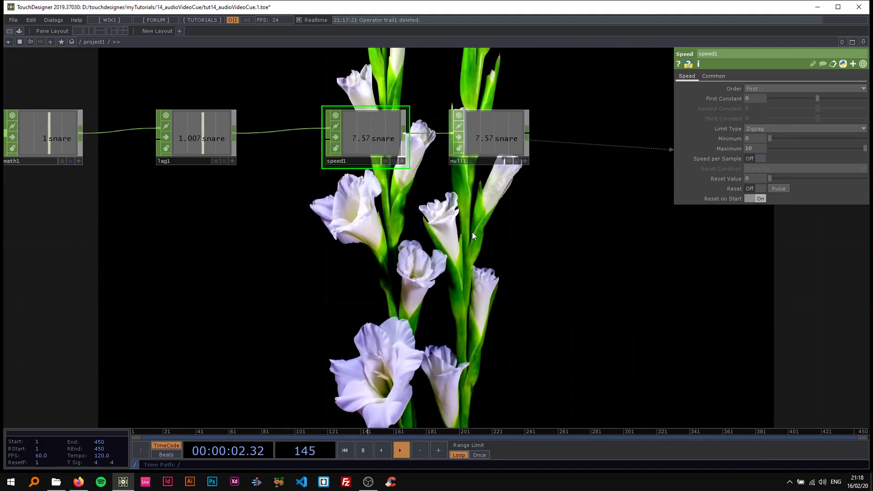
key(space)
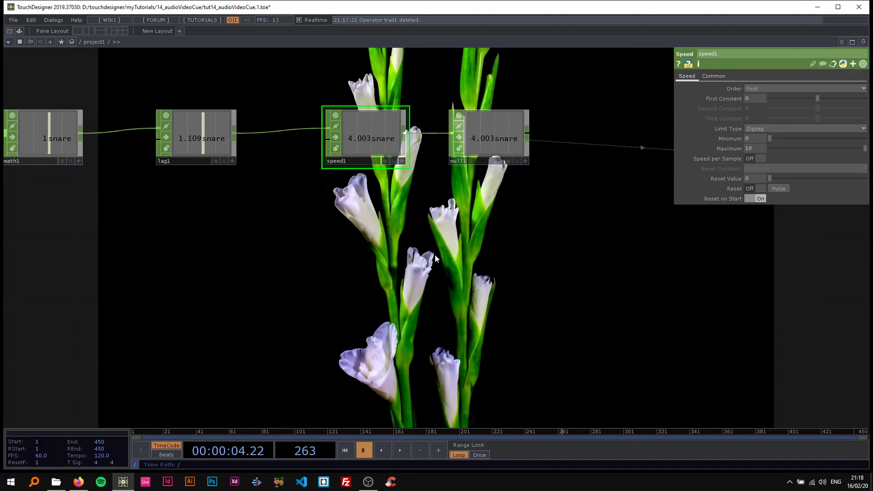
Set speed1's Limit Type back to Off and resume playback of the timeline.
drag(371, 200, 288, 227)
scroll(287, 227, down, 3)
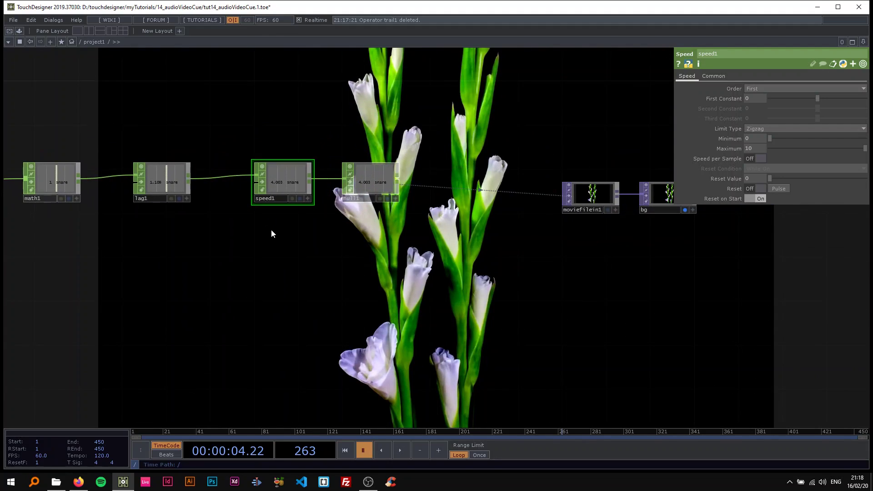
click(747, 126)
click(754, 135)
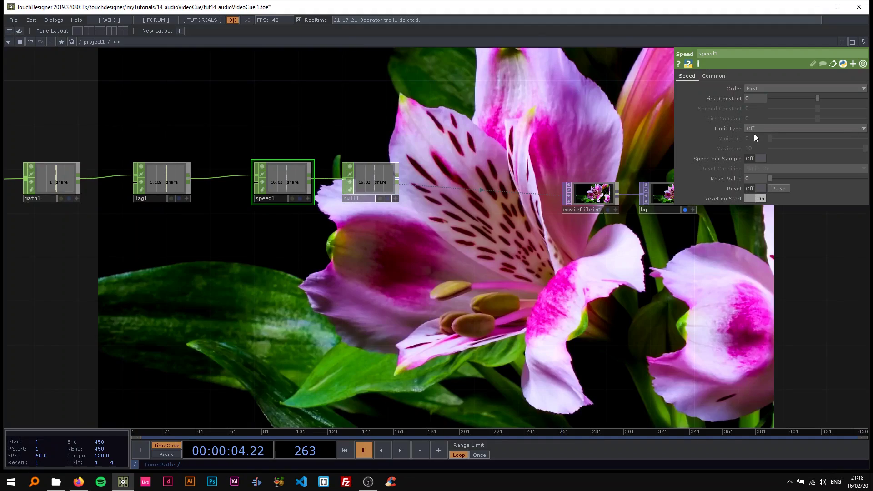
drag(533, 244, 436, 203)
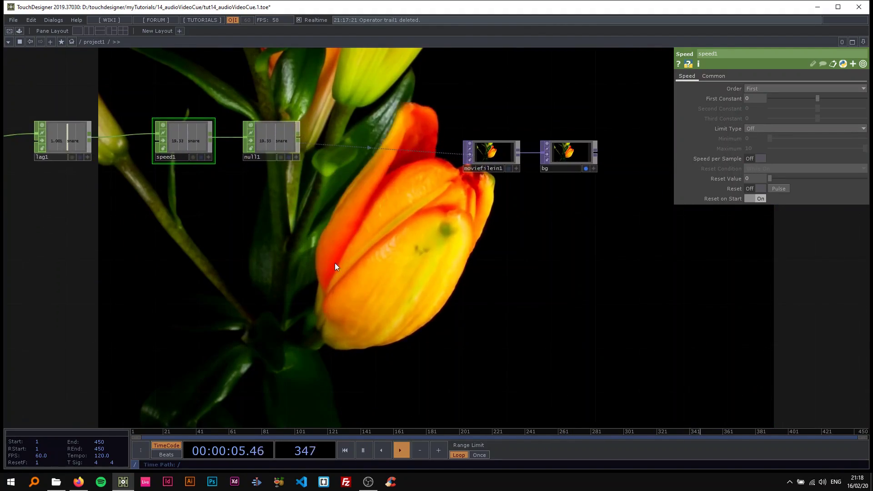
Switch audiofilein2's File parameter from its expression to the constant path of the sonique-it-feels-so-go… track.
drag(234, 267, 614, 255)
scroll(614, 255, down, 1)
scroll(614, 255, down, 2)
click(219, 187)
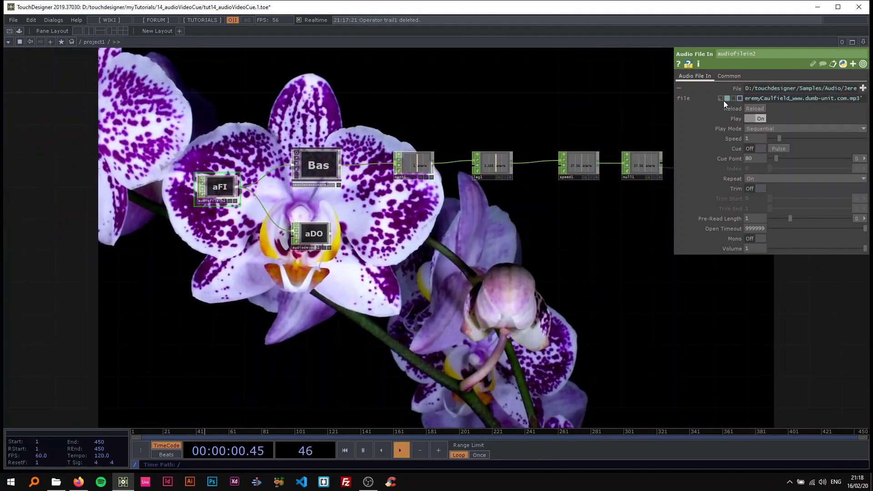
click(720, 98)
click(735, 88)
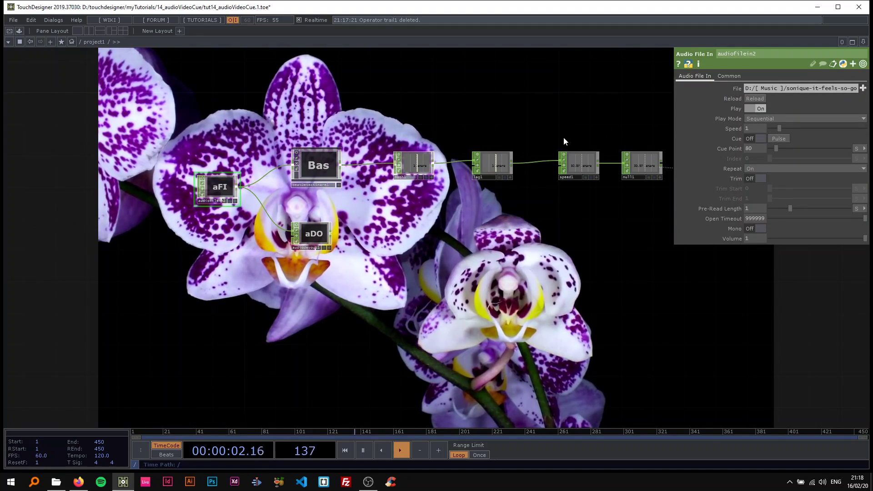
Examine the signal chain from audiofilein2 through beatDetectSnare1, math1, lag1 and speed1 to null1 while the new track plays.
drag(518, 225, 478, 216)
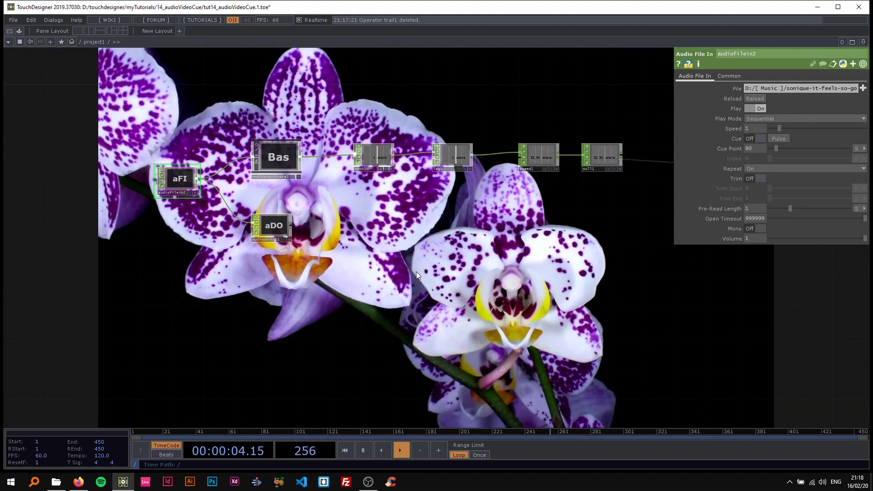
scroll(492, 225, up, 3)
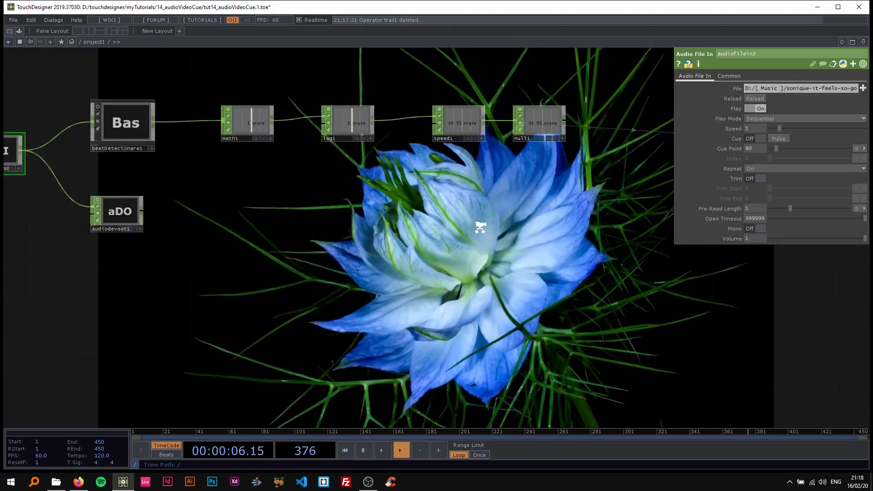
drag(428, 216, 558, 161)
scroll(427, 204, down, 3)
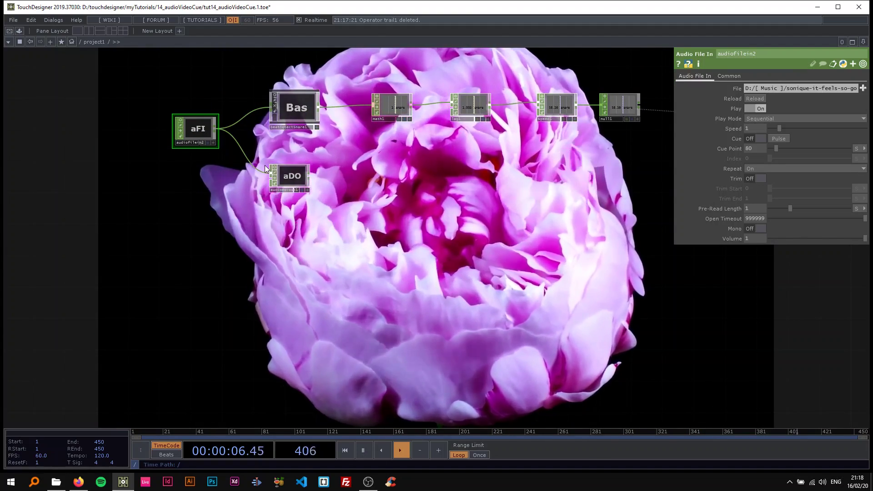
scroll(265, 167, up, 3)
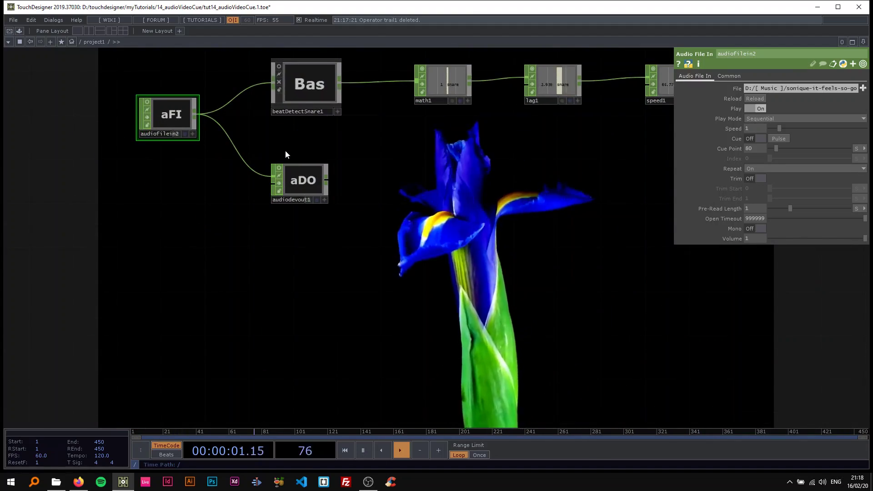
drag(298, 143, 258, 193)
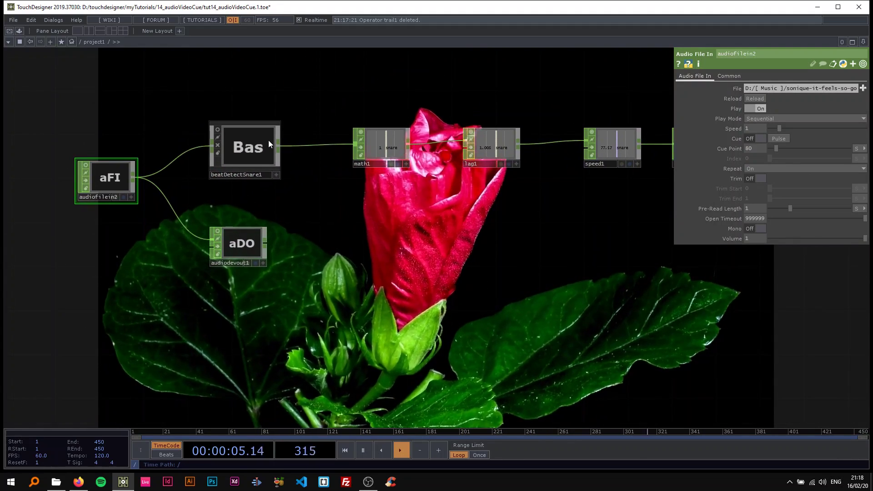
click(230, 149)
scroll(255, 164, up, 4)
scroll(278, 195, down, 2)
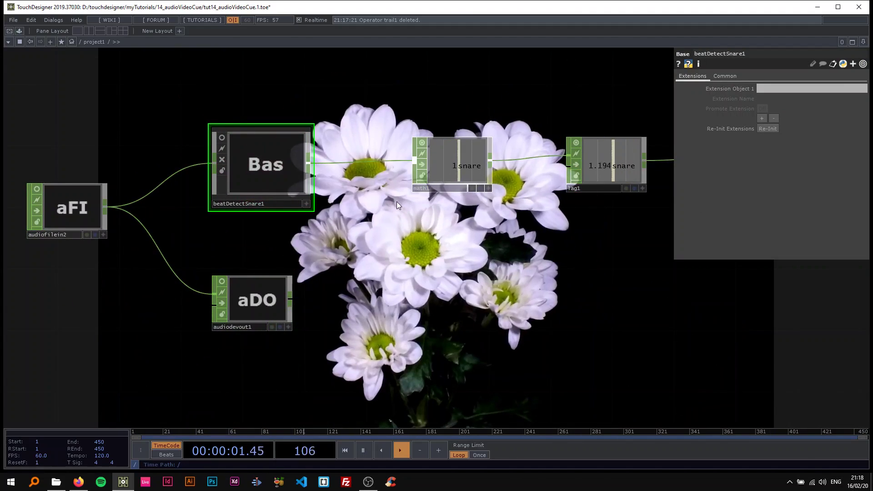
scroll(397, 201, down, 2)
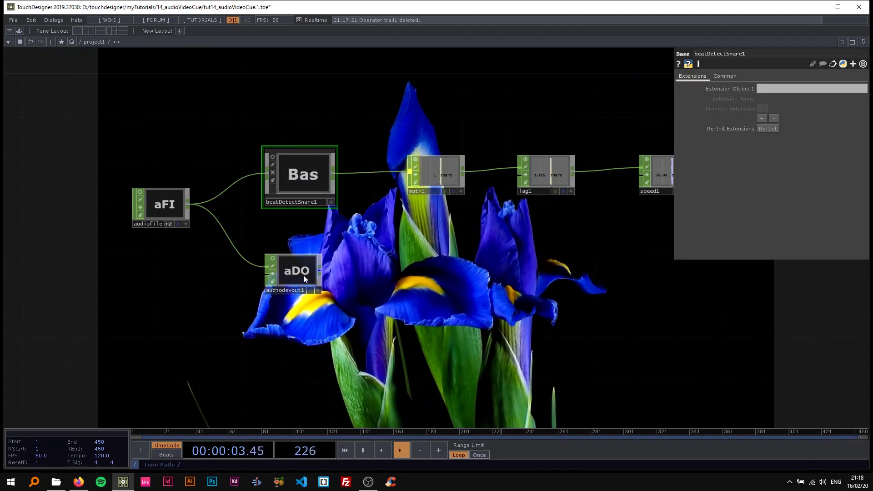
Tidy the network by spacing audiodevout1 and audiofilein2 away from beatDetectSnare1 and moving lag1, speed1 and null1 closer together after math1.
drag(303, 269, 300, 322)
drag(151, 192, 74, 191)
drag(400, 246, 296, 243)
scroll(297, 245, down, 3)
drag(381, 190, 349, 187)
drag(457, 186, 417, 185)
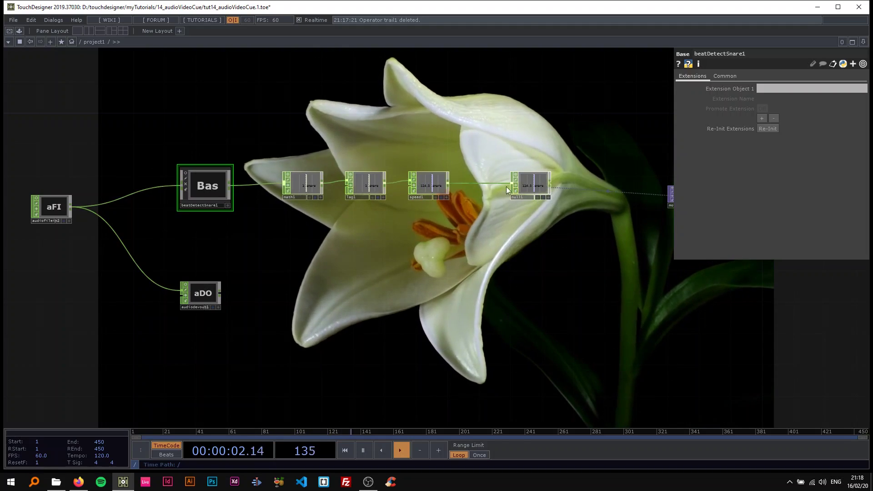
drag(524, 190, 493, 191)
drag(519, 231, 316, 222)
scroll(316, 223, down, 1)
scroll(316, 223, down, 3)
drag(378, 231, 502, 228)
scroll(289, 211, up, 2)
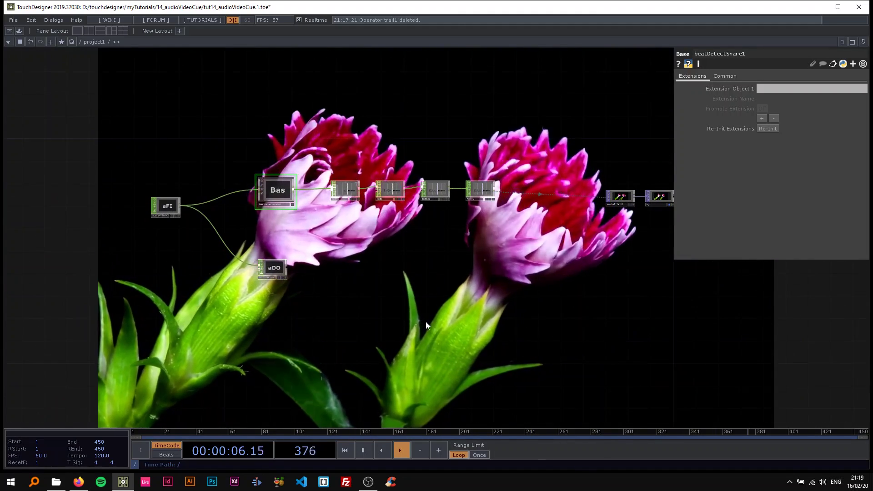